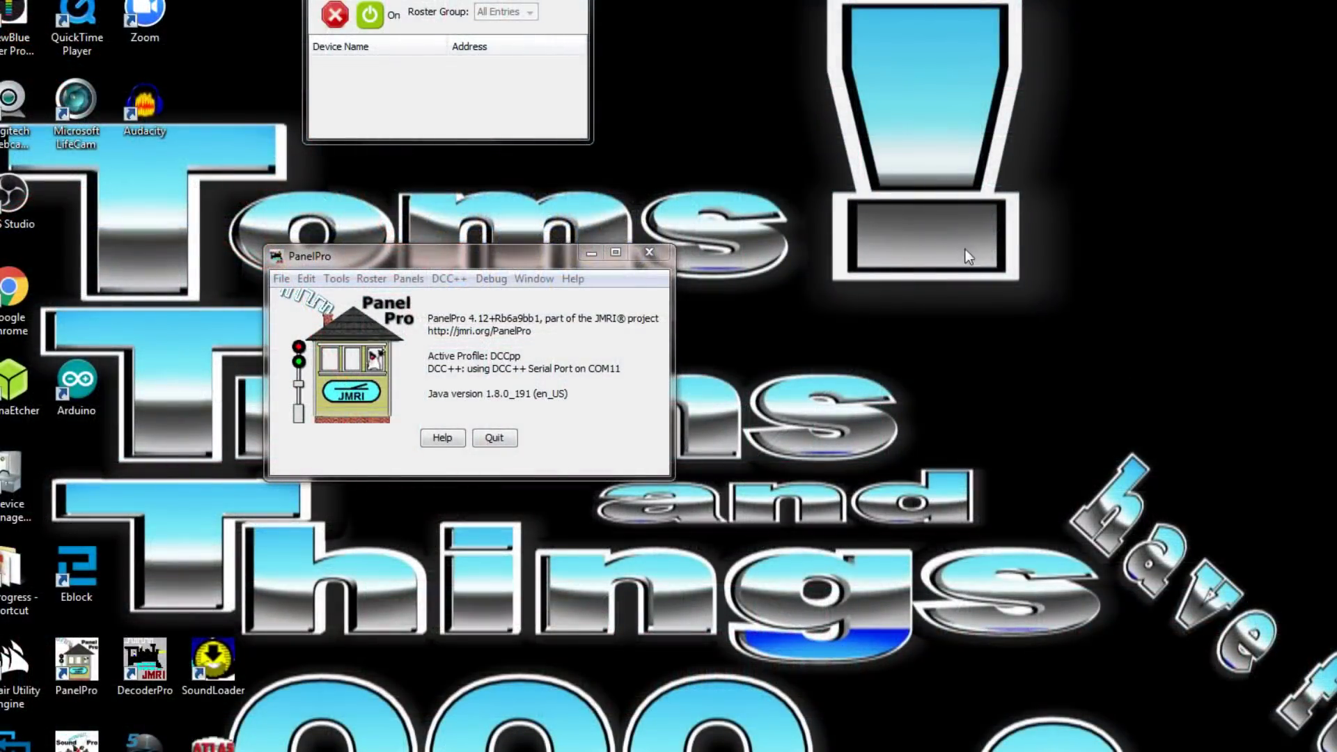
# - Arrange the WiThrottle and PanelPro windows so that both are fully visible, with WiThrottle above PanelPro
pyautogui.moveTo(437, 0); pyautogui.dragTo(410, 9)
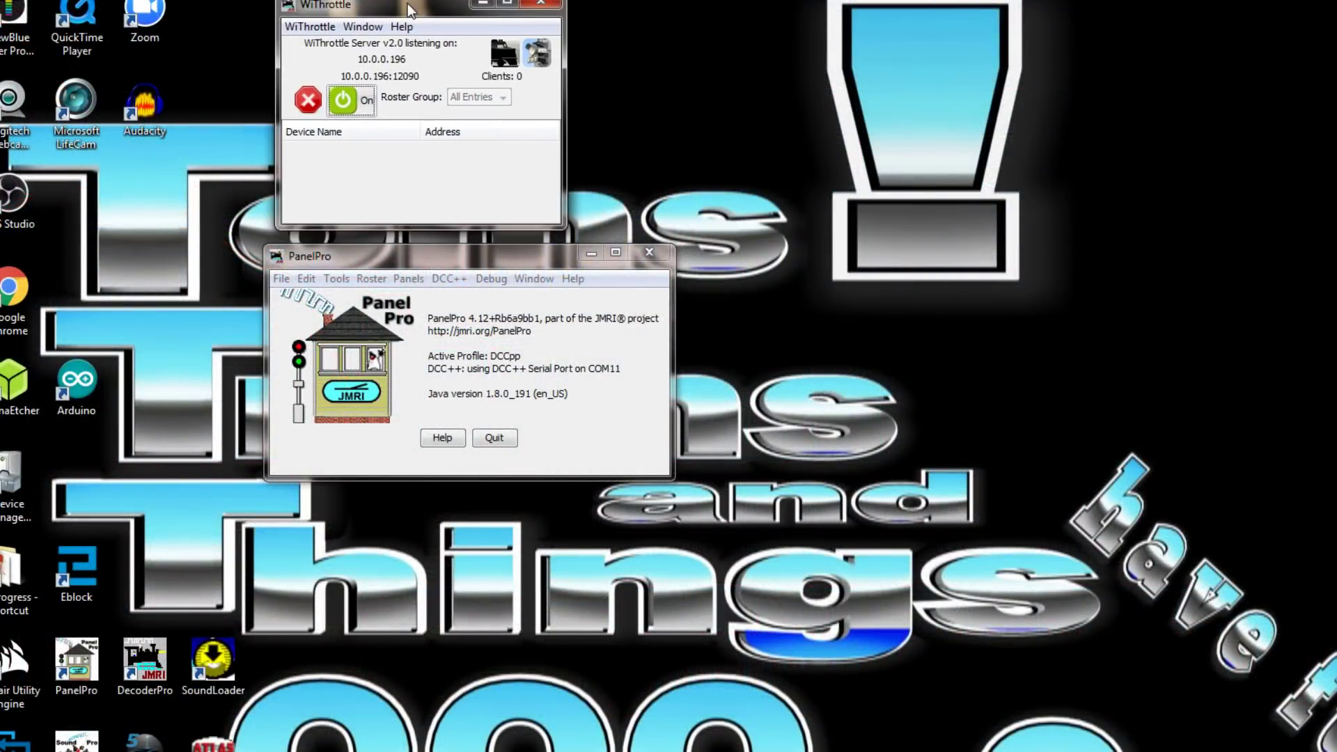
pyautogui.moveTo(325, 256); pyautogui.dragTo(253, 379)
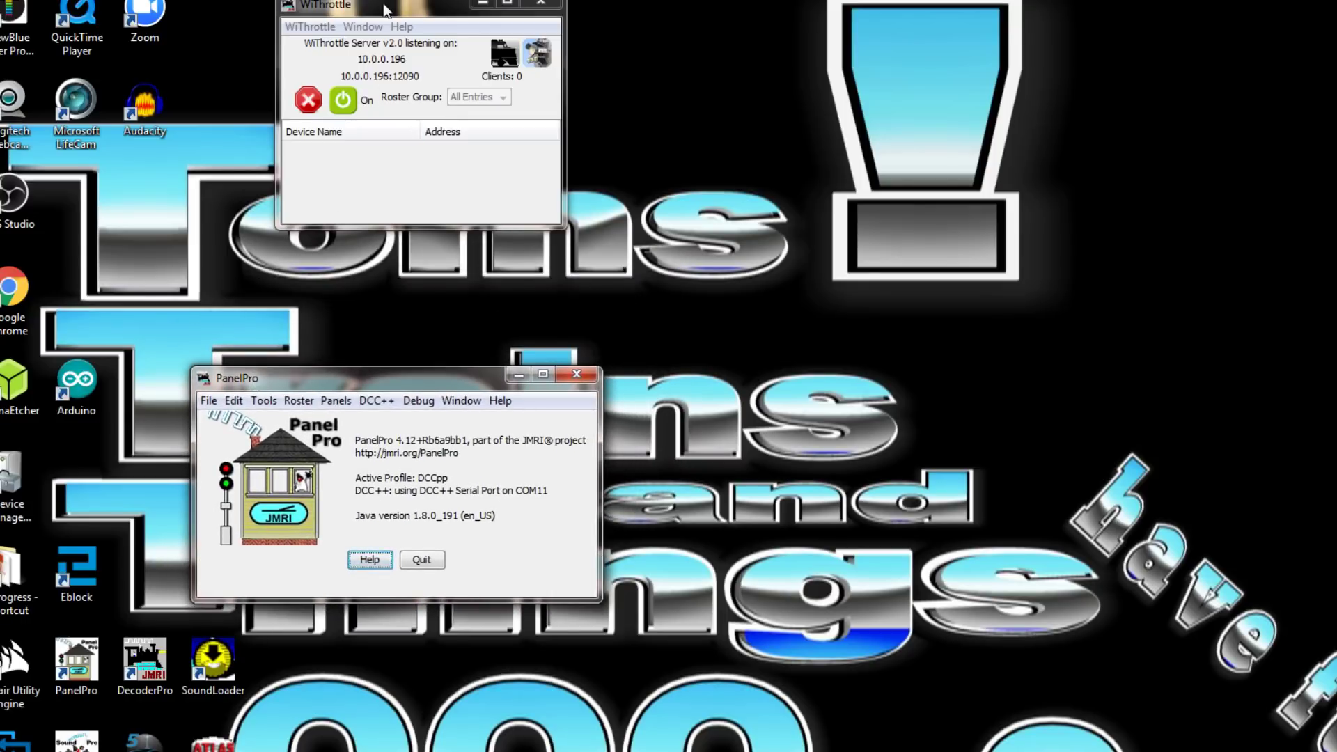
pyautogui.moveTo(386, 10); pyautogui.dragTo(319, 131)
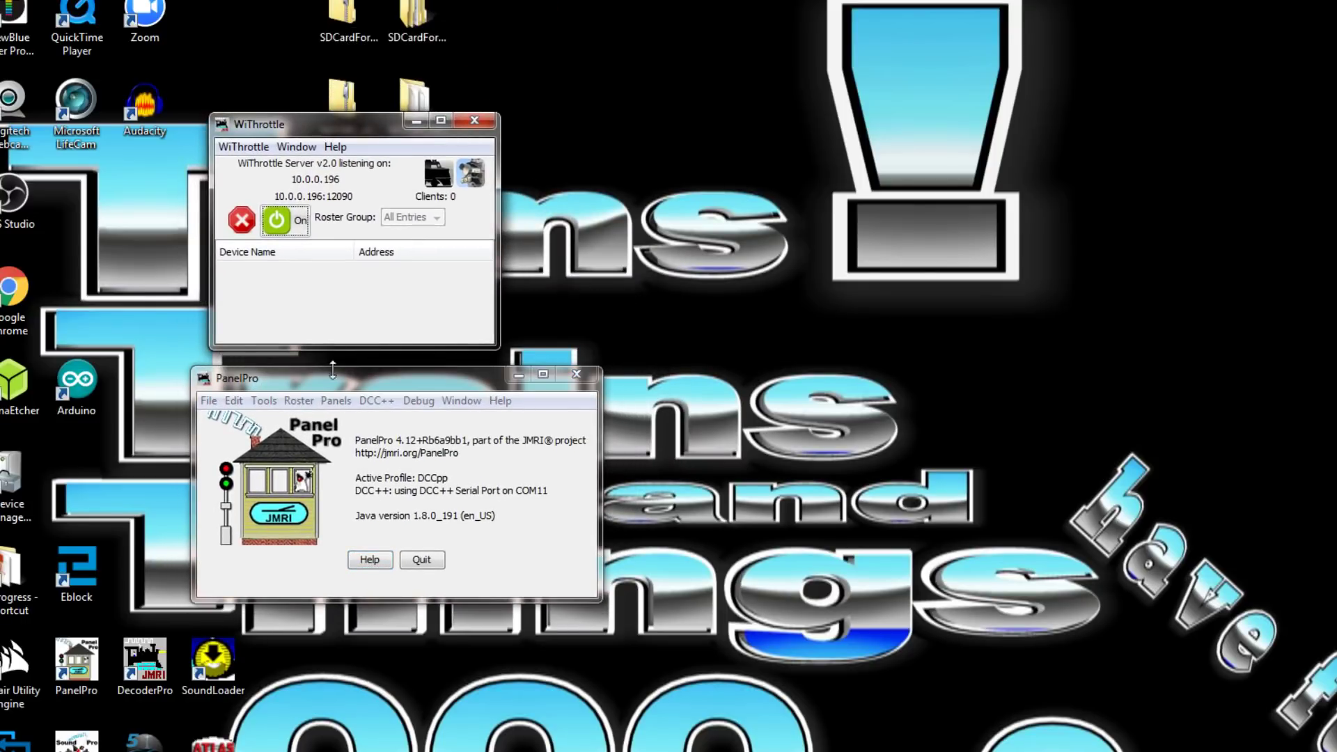
# - Review the DCC++ connection settings and the connection defaults in PanelPro's preferences, and close the preferences
pyautogui.click(234, 402)
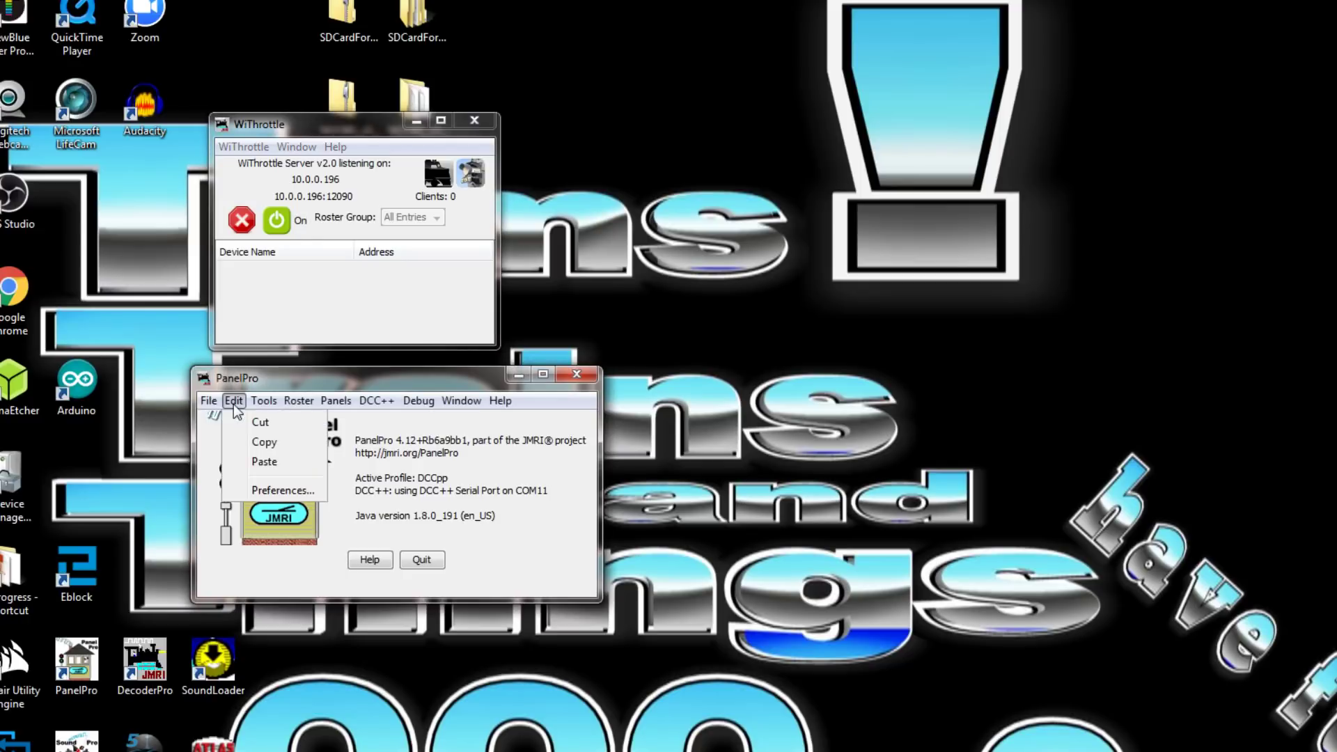
pyautogui.click(273, 490)
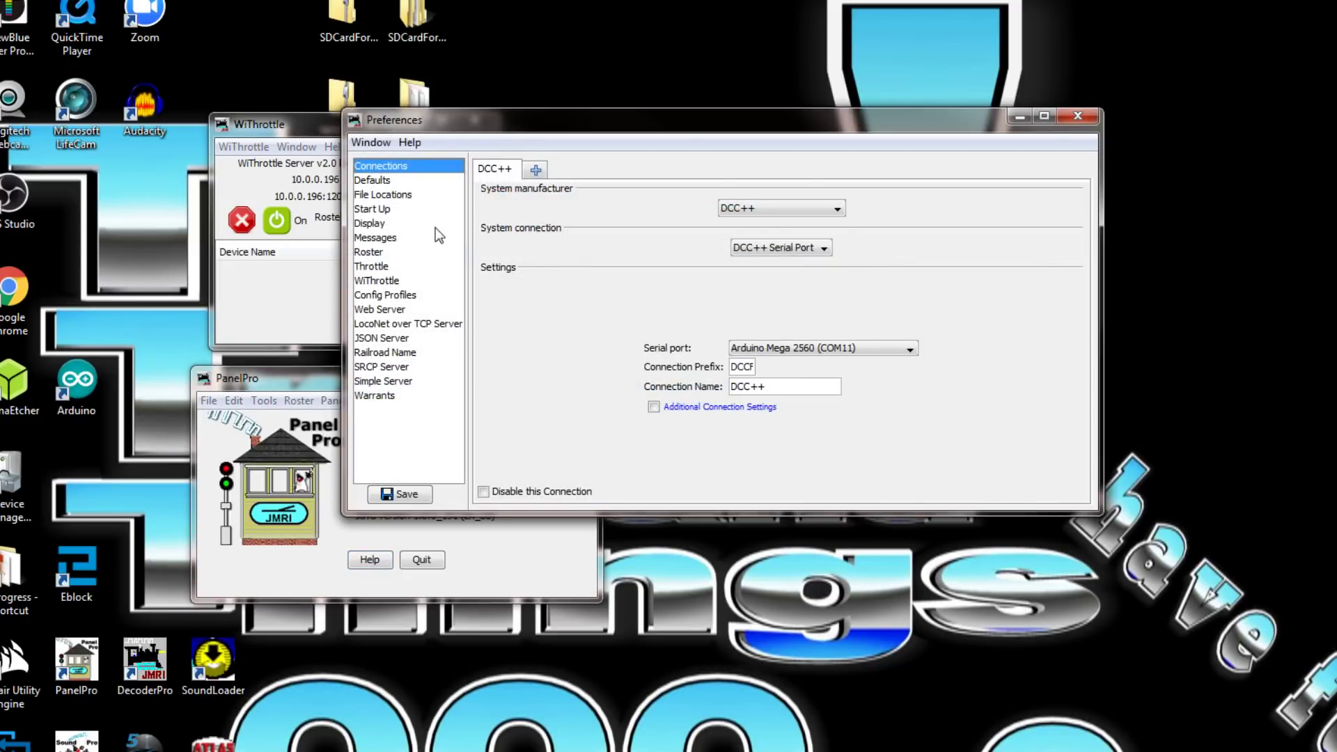
pyautogui.click(376, 180)
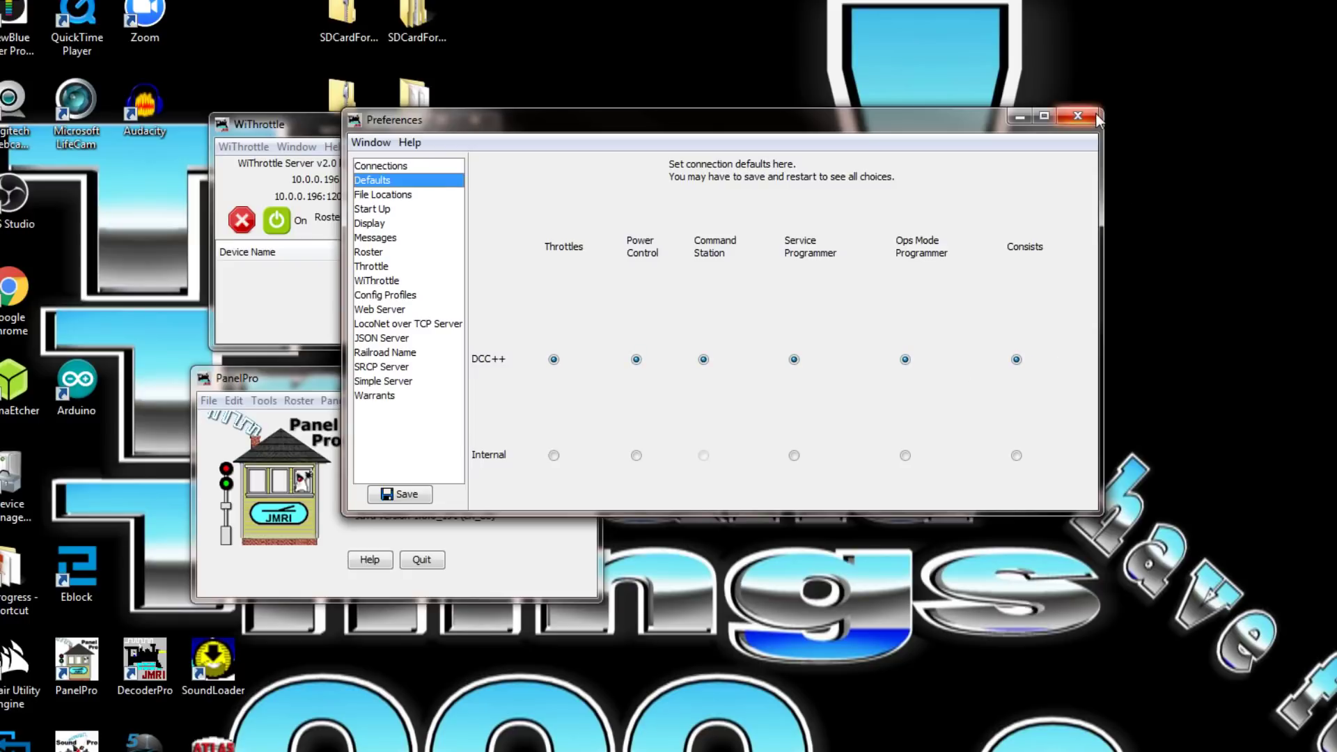
pyautogui.click(1079, 116)
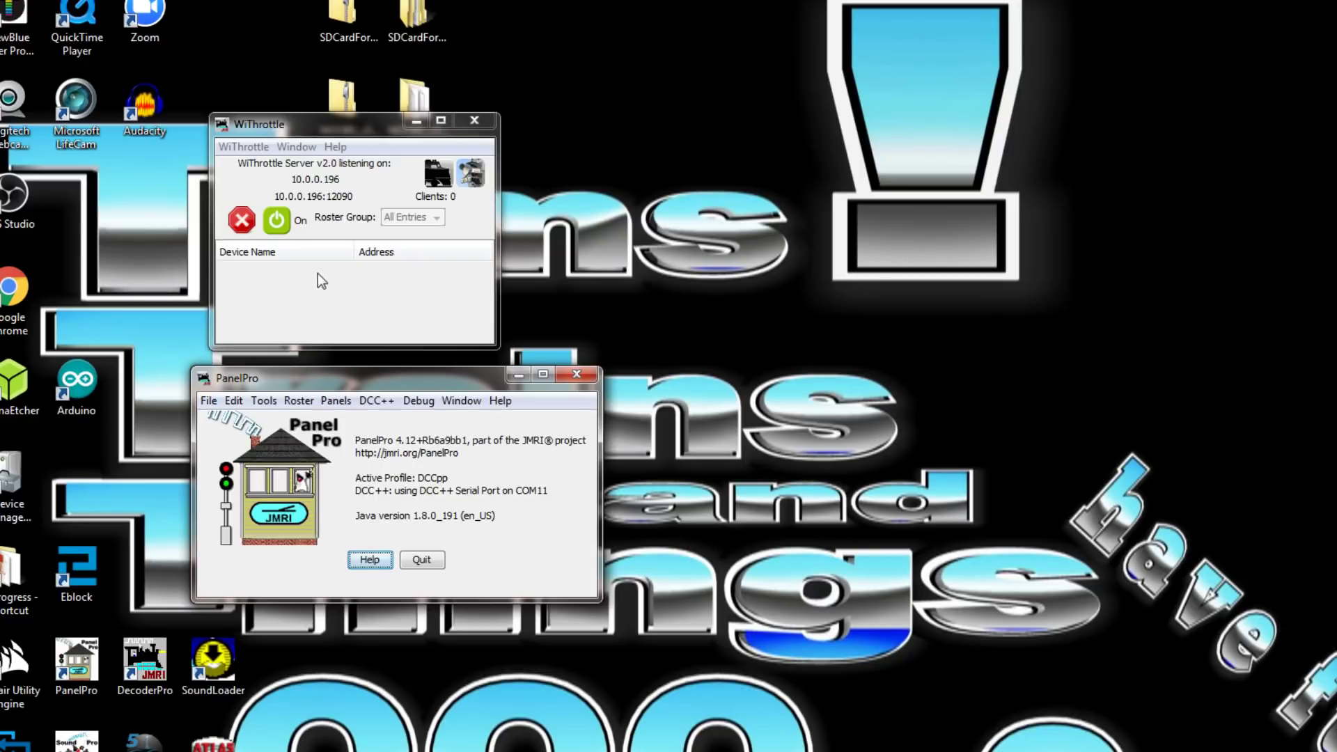
# - Open the locomotive roster and launch a throttle for the entry 4-4-0 Sal Ry Co 106
pyautogui.click(265, 402)
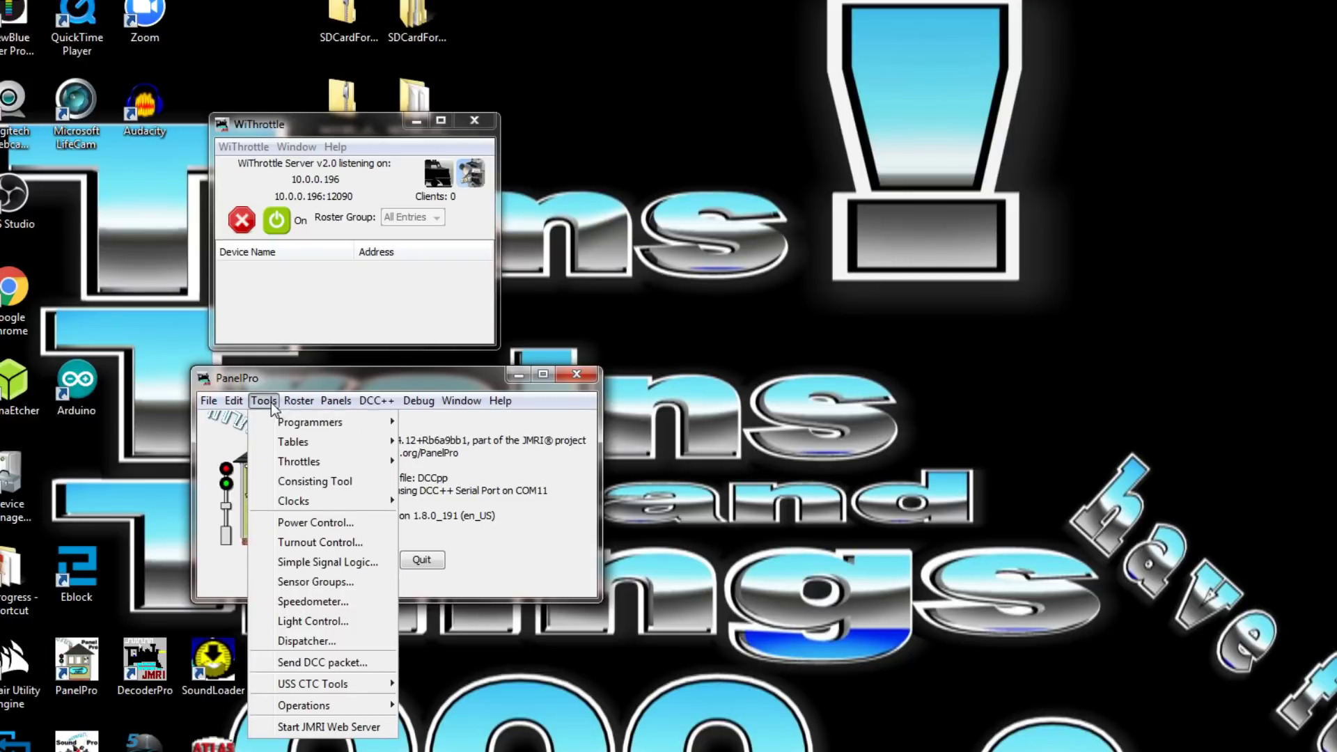
pyautogui.moveTo(306, 468)
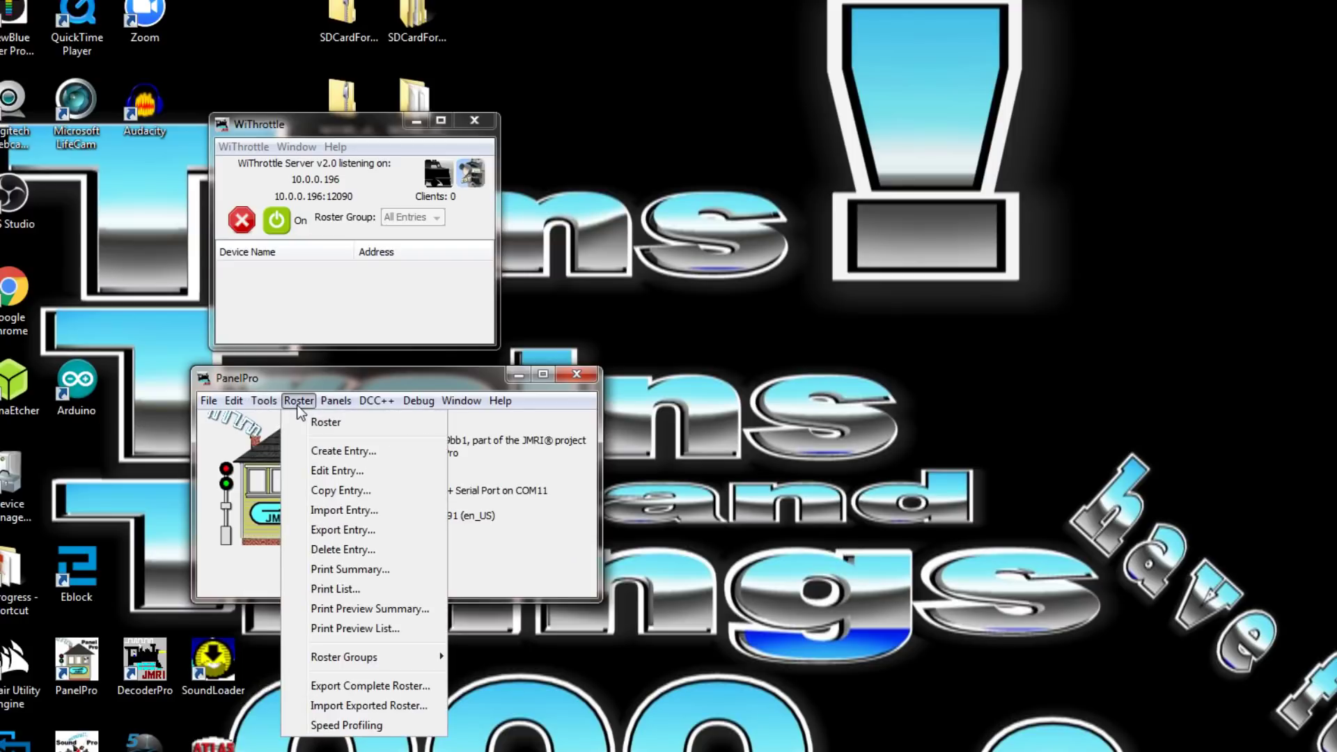
pyautogui.click(311, 421)
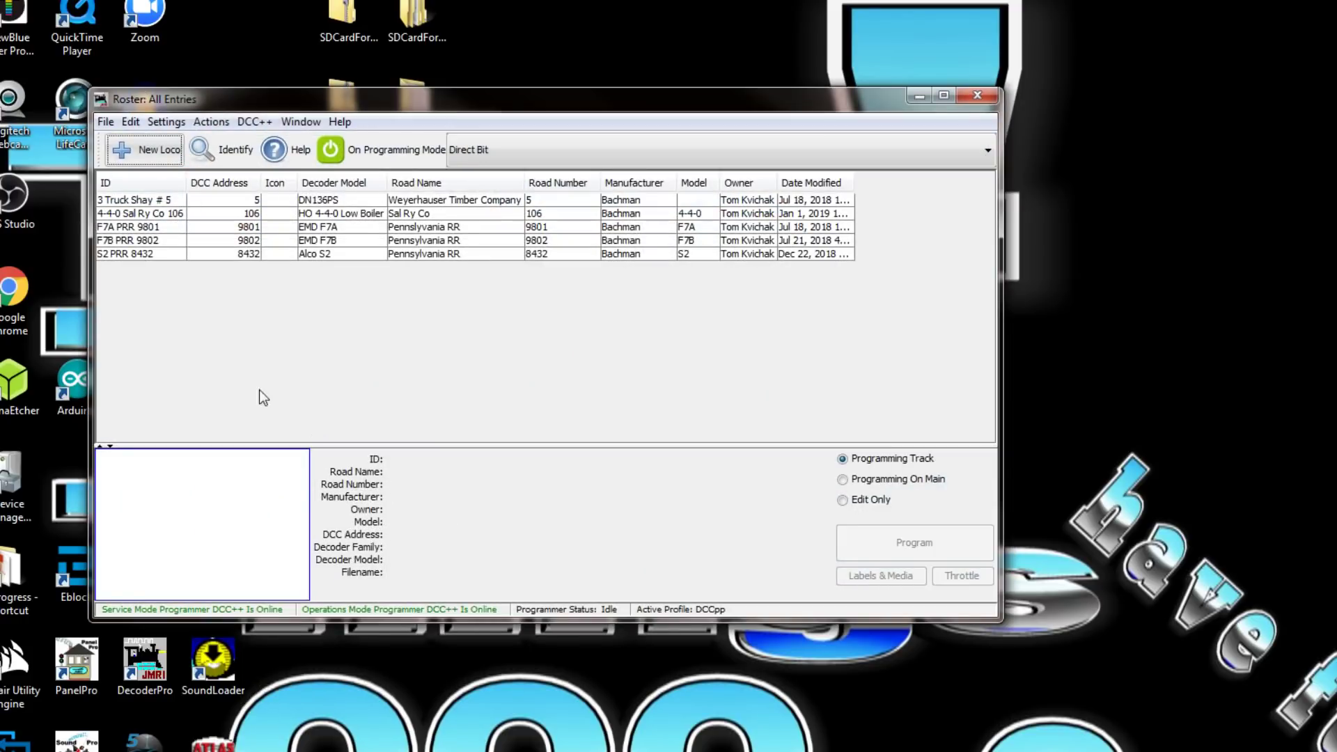
pyautogui.click(132, 215)
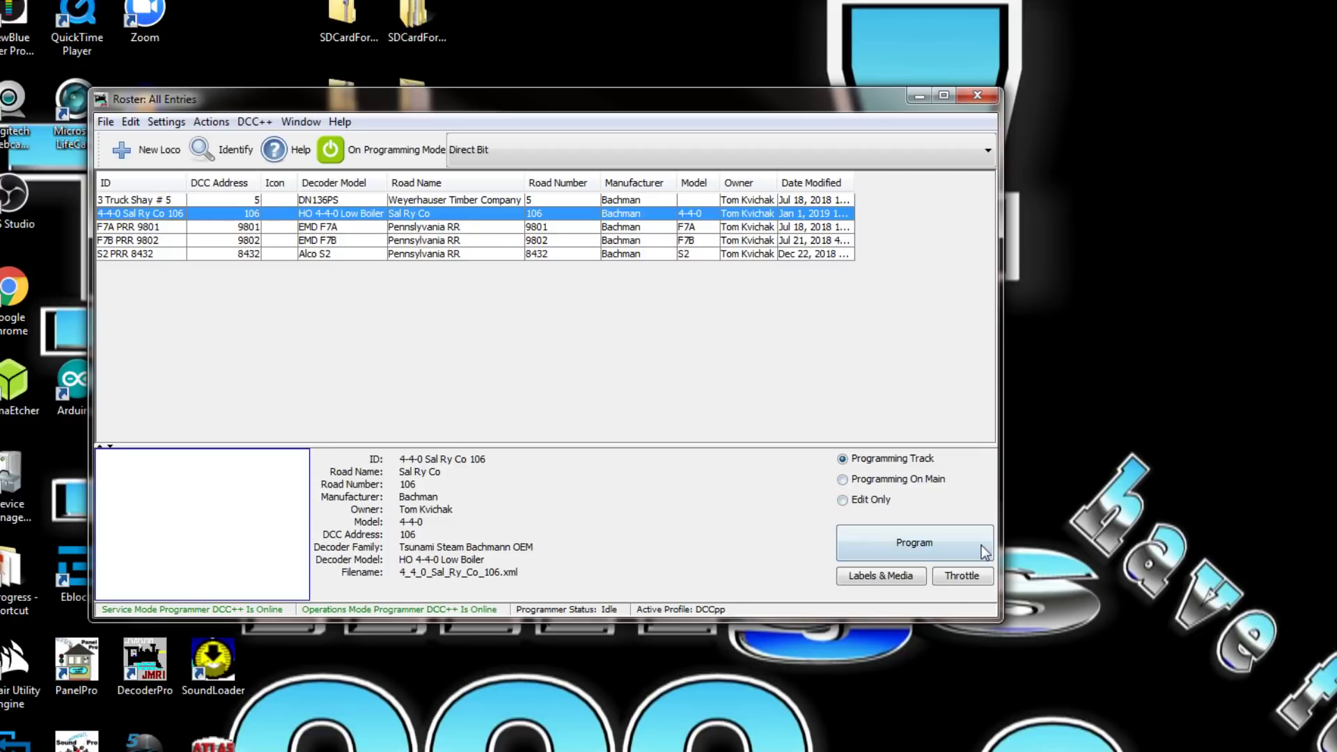
pyautogui.click(966, 580)
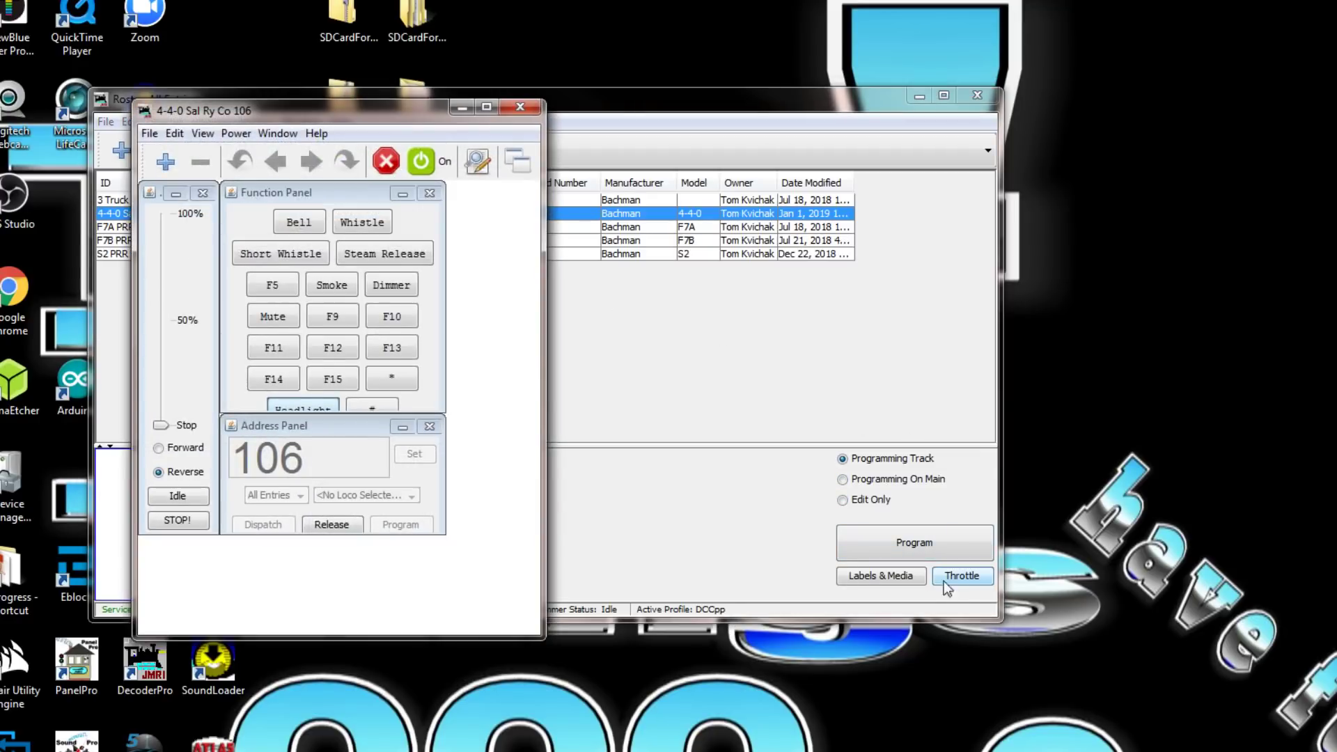
# - Move the throttle's Address Panel down, enlarge the Function Panel to show all function buttons, and trigger the Bell function
pyautogui.moveTo(316, 426); pyautogui.dragTo(328, 480)
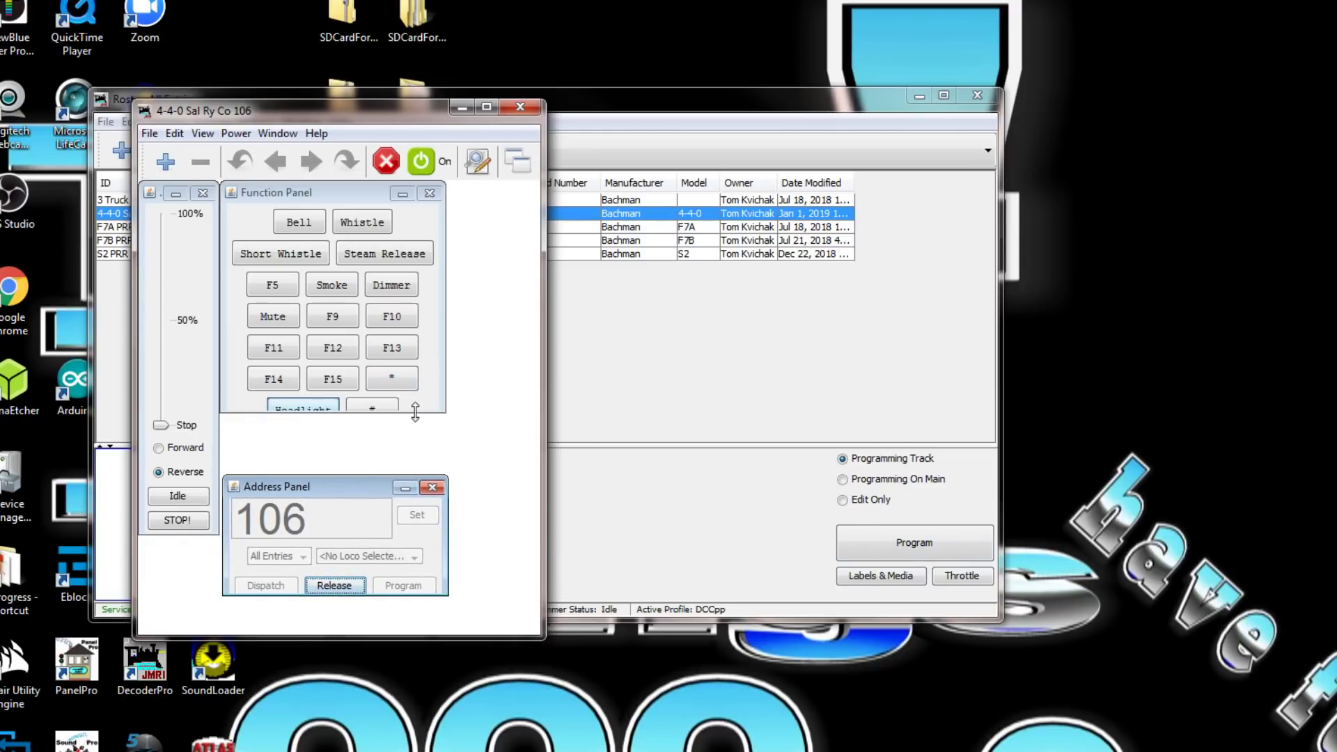
pyautogui.moveTo(415, 414); pyautogui.dragTo(407, 449)
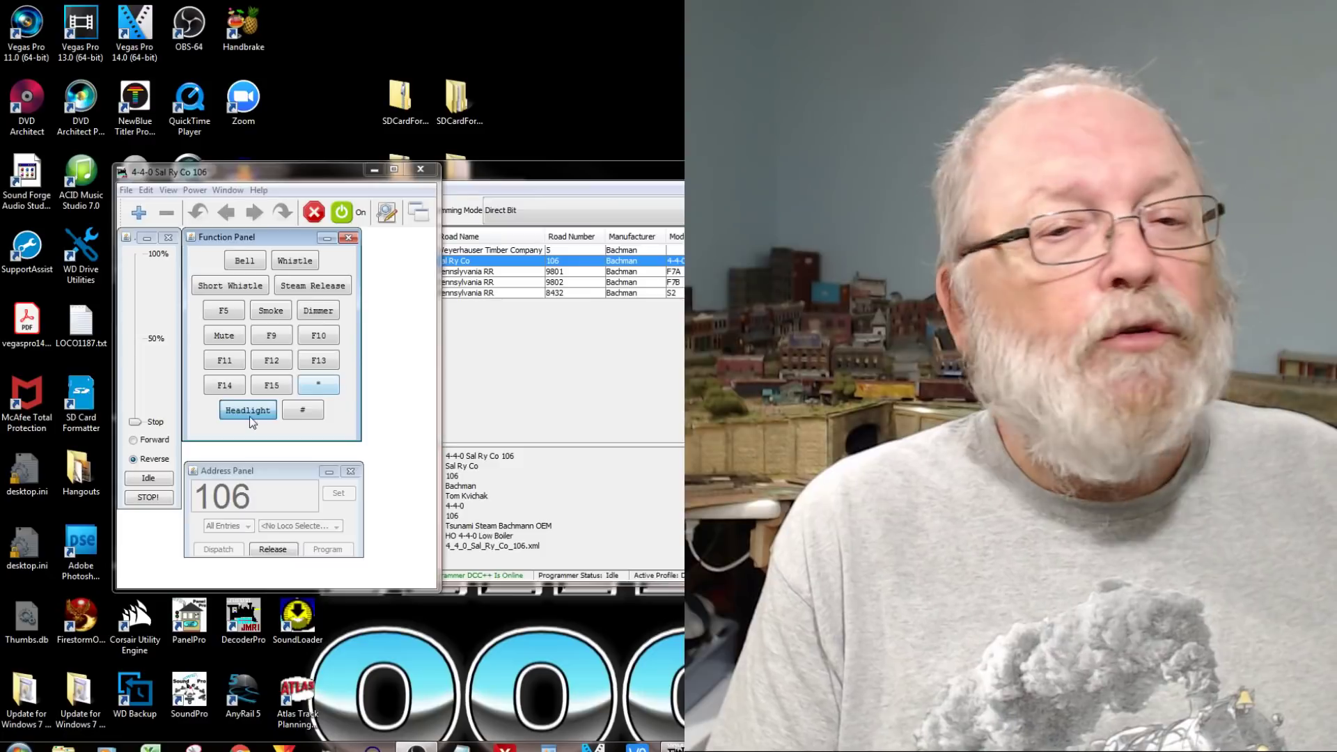
pyautogui.click(245, 261)
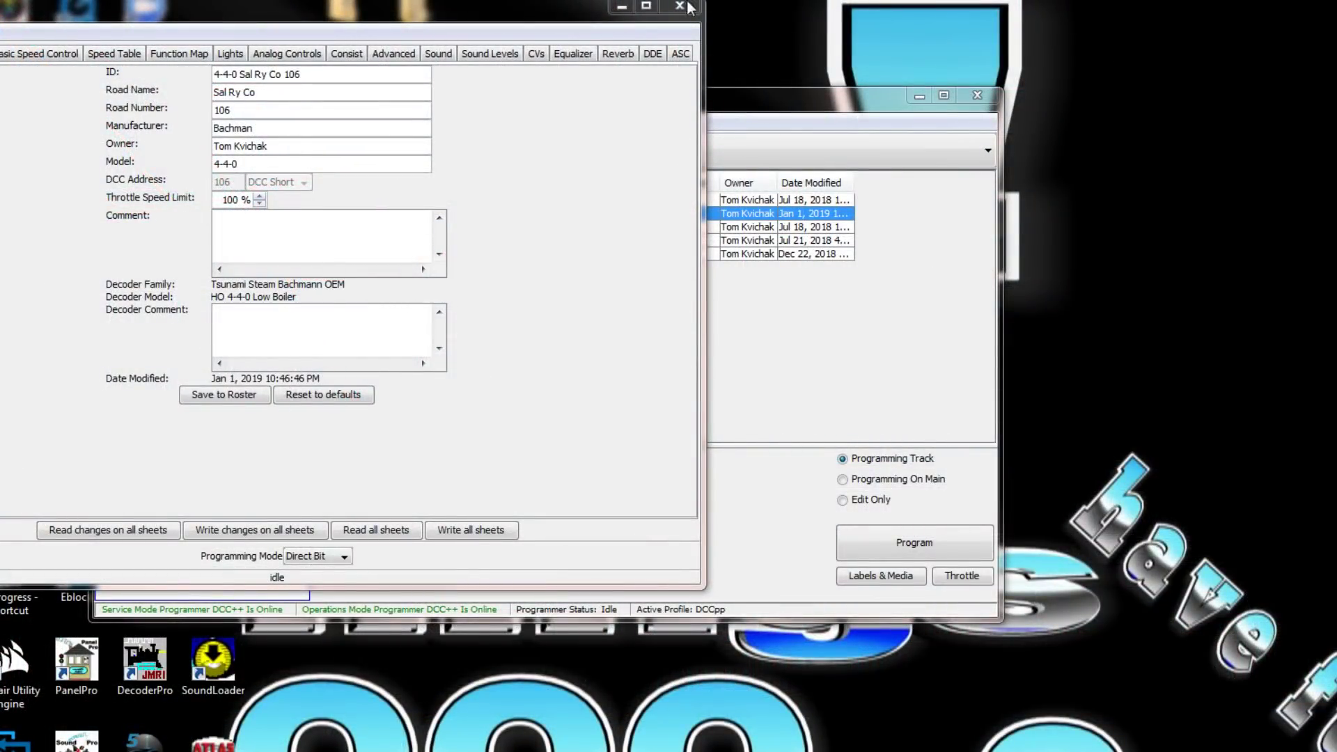
# - Reposition the 4-4-0 Sal Ry Co 106 programmer window fully on screen and display its basic decoder settings
pyautogui.moveTo(442, 11); pyautogui.dragTo(677, 68)
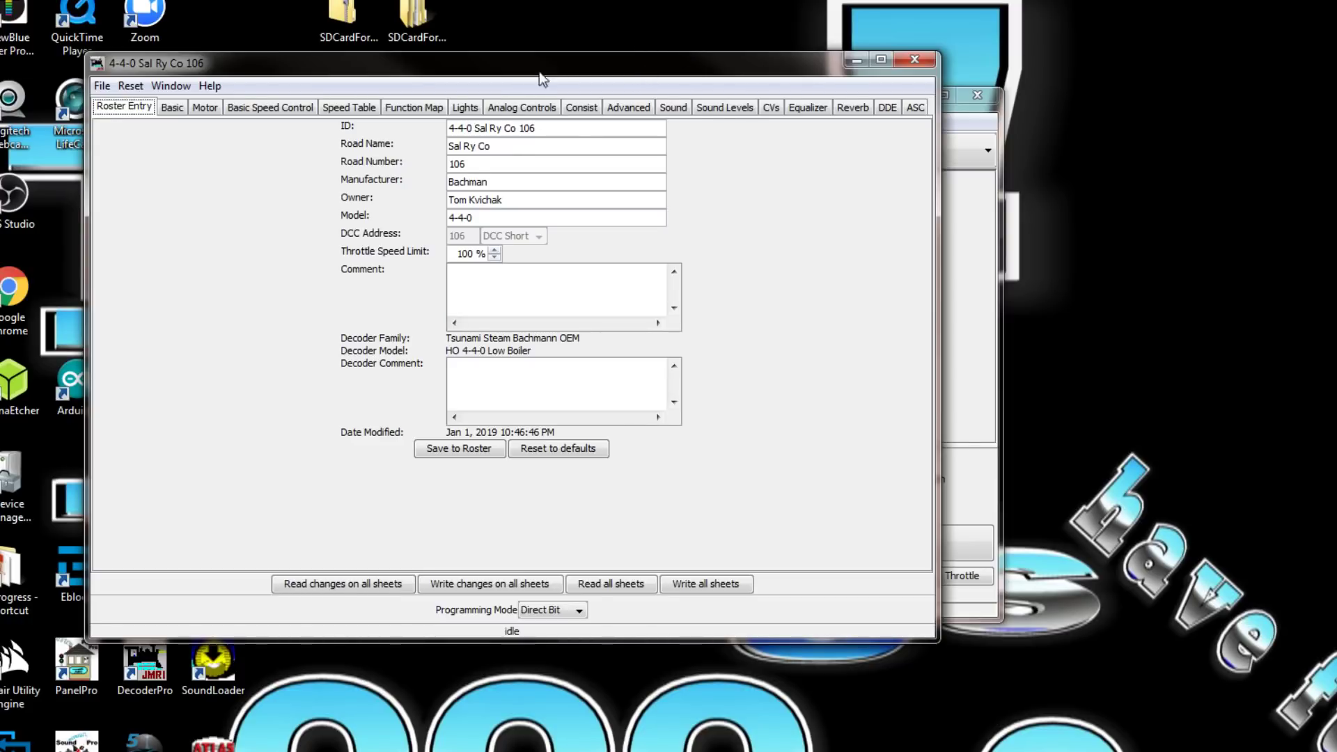
pyautogui.moveTo(543, 80); pyautogui.dragTo(624, 212)
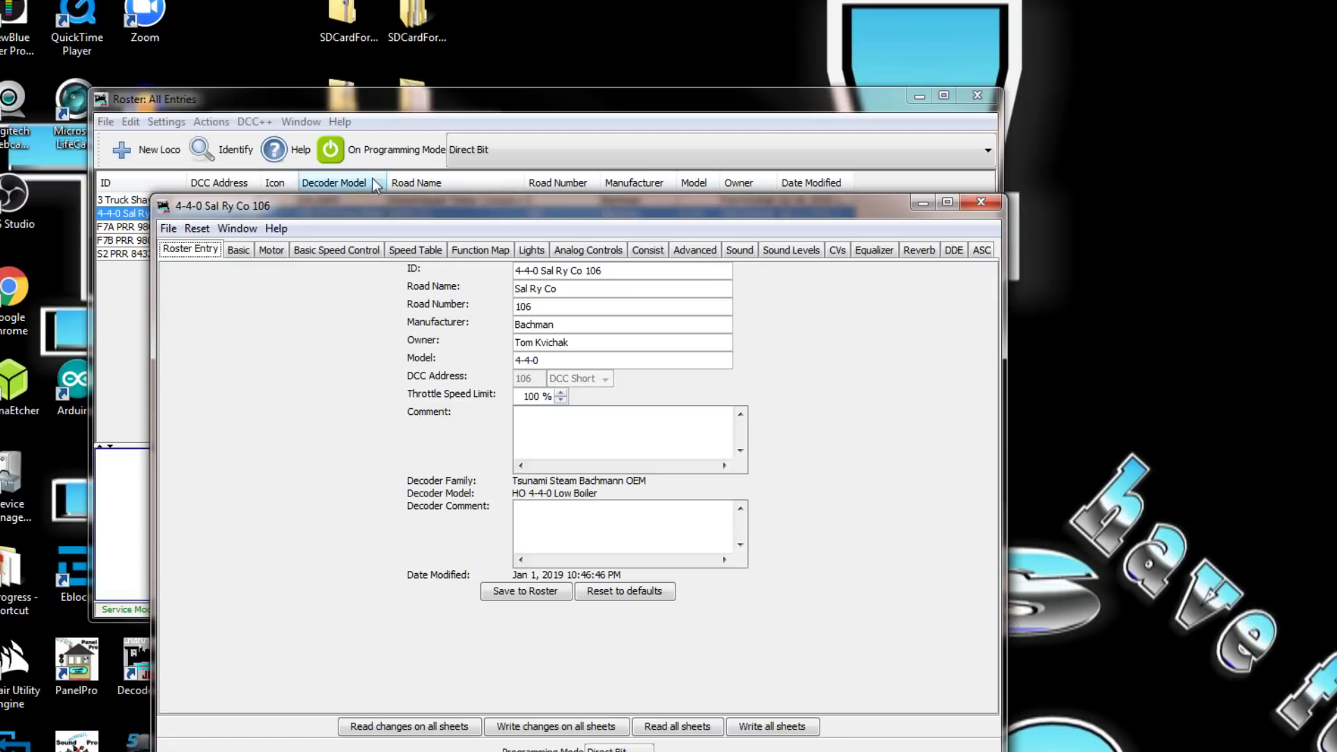
pyautogui.click(341, 156)
pyautogui.click(341, 156)
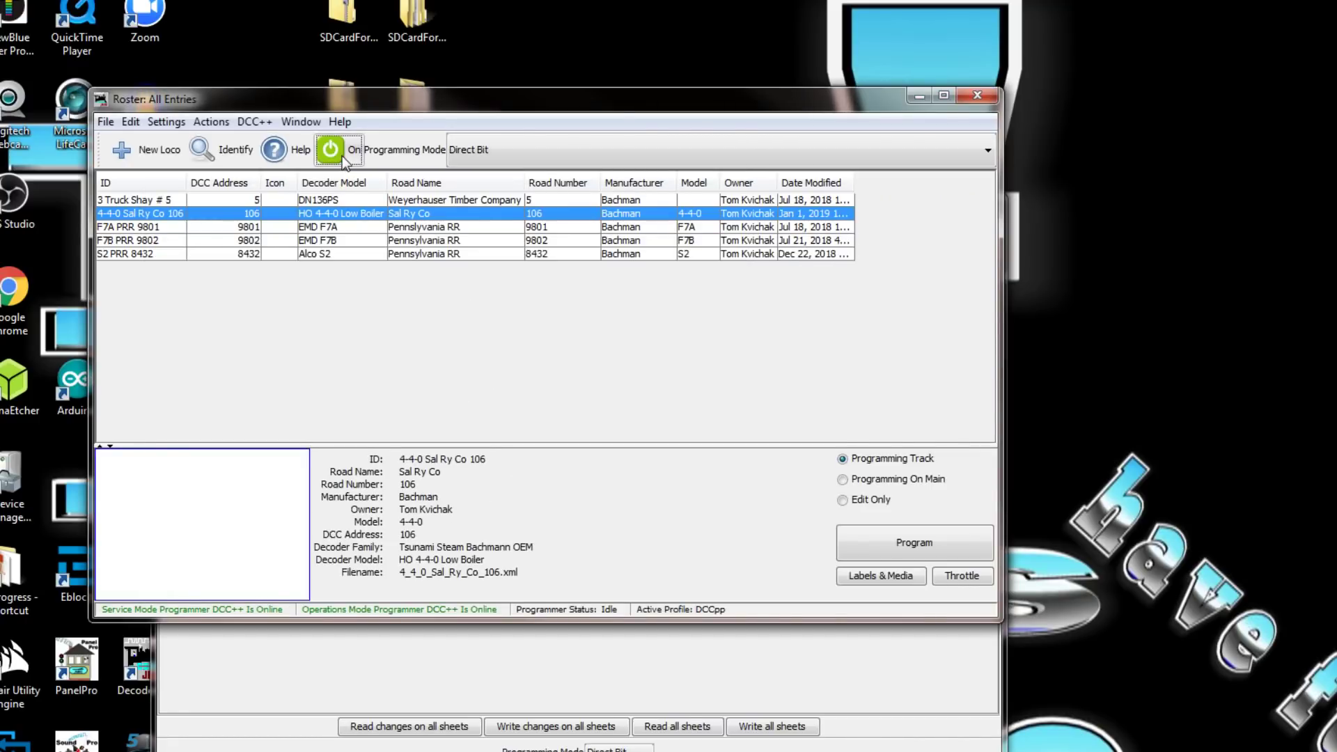
pyautogui.click(560, 663)
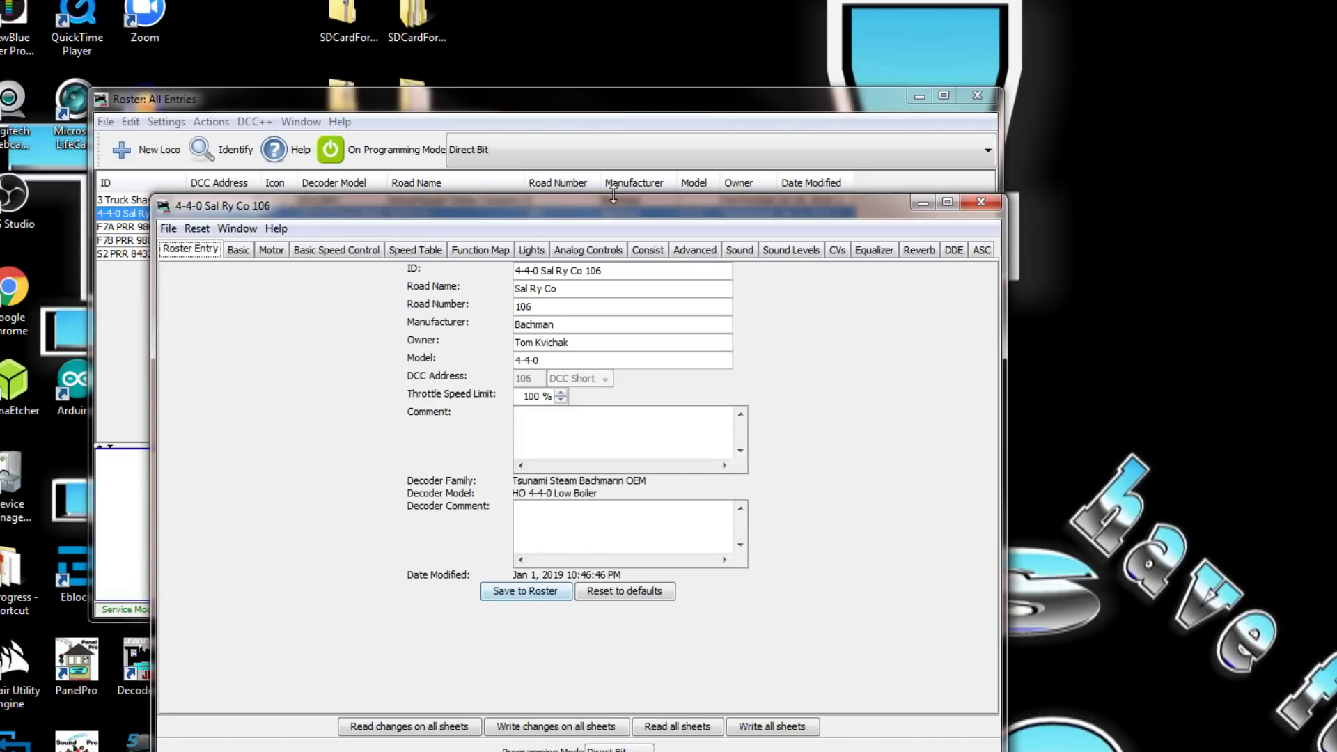
pyautogui.moveTo(608, 210); pyautogui.dragTo(580, 53)
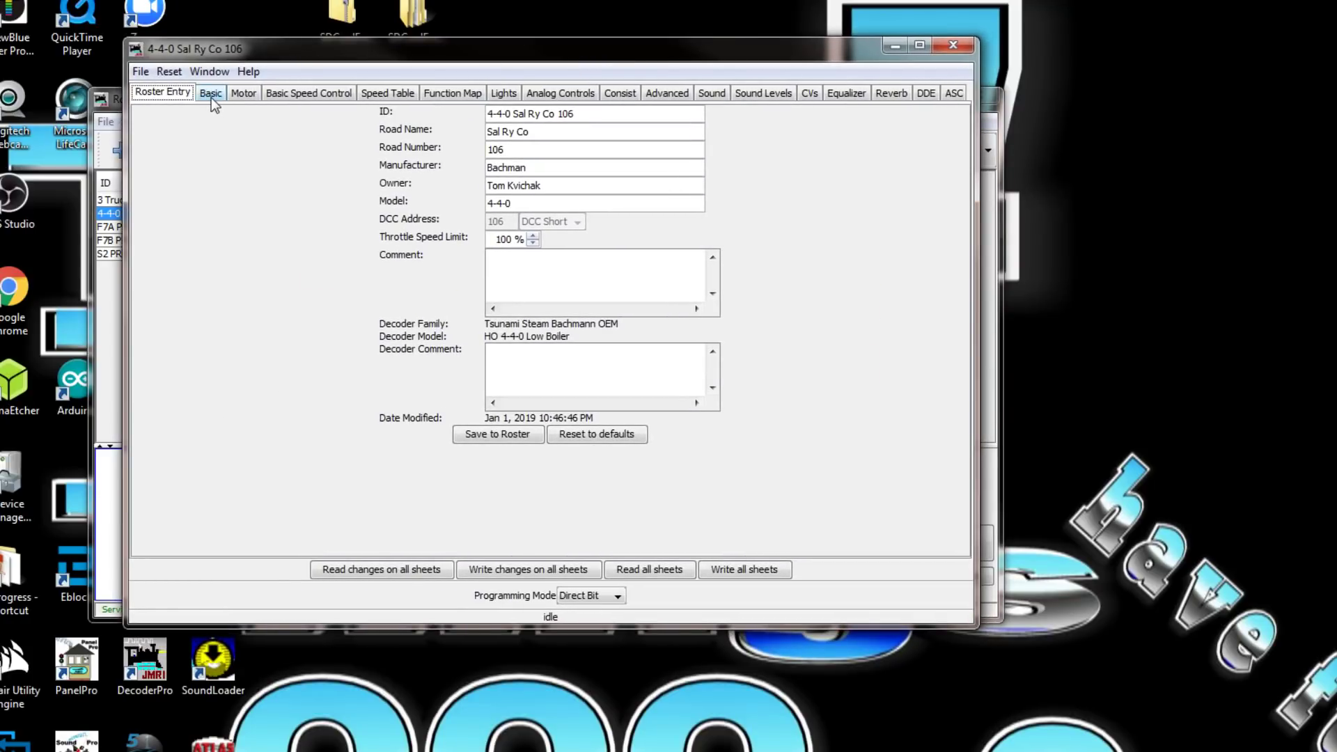
pyautogui.click(211, 96)
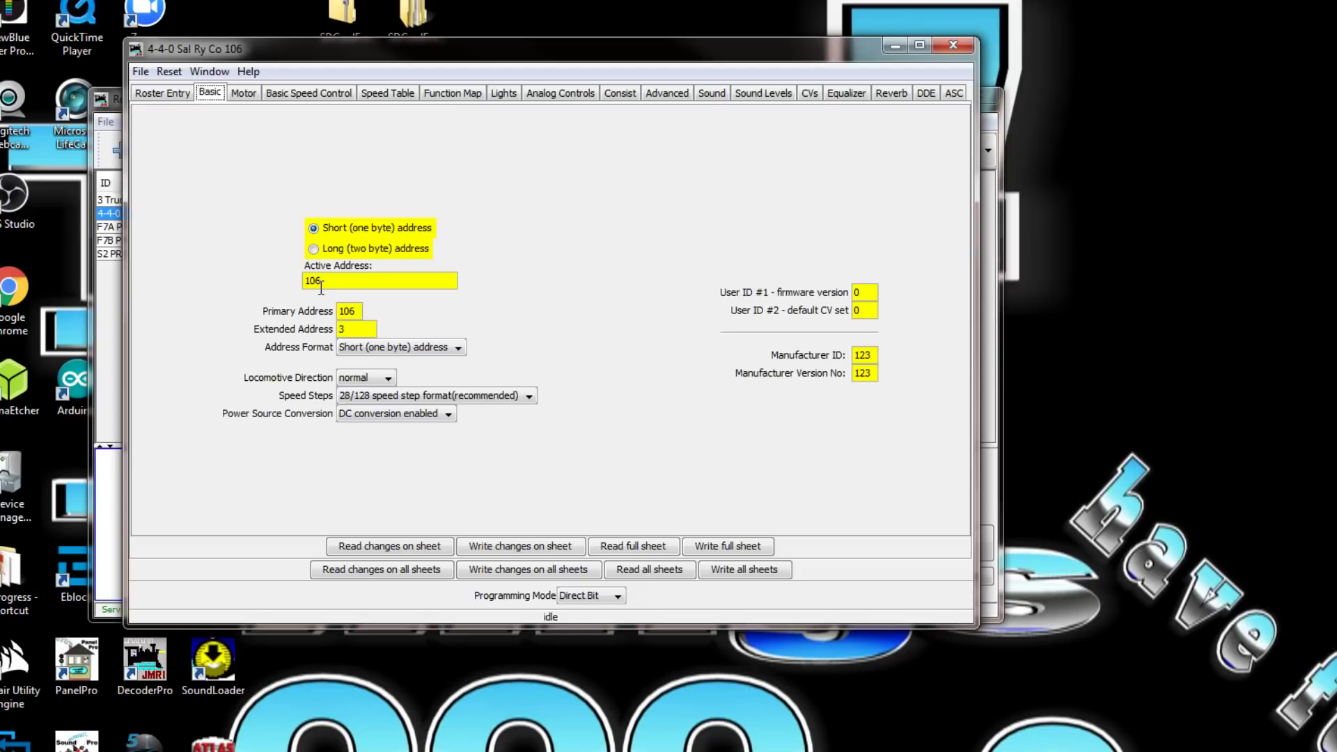
# - Set the decoder's Bell Ring Rate to 4 and its whistle to D&RGW Single Chime, and write the sound sheet changes
pyautogui.click(713, 95)
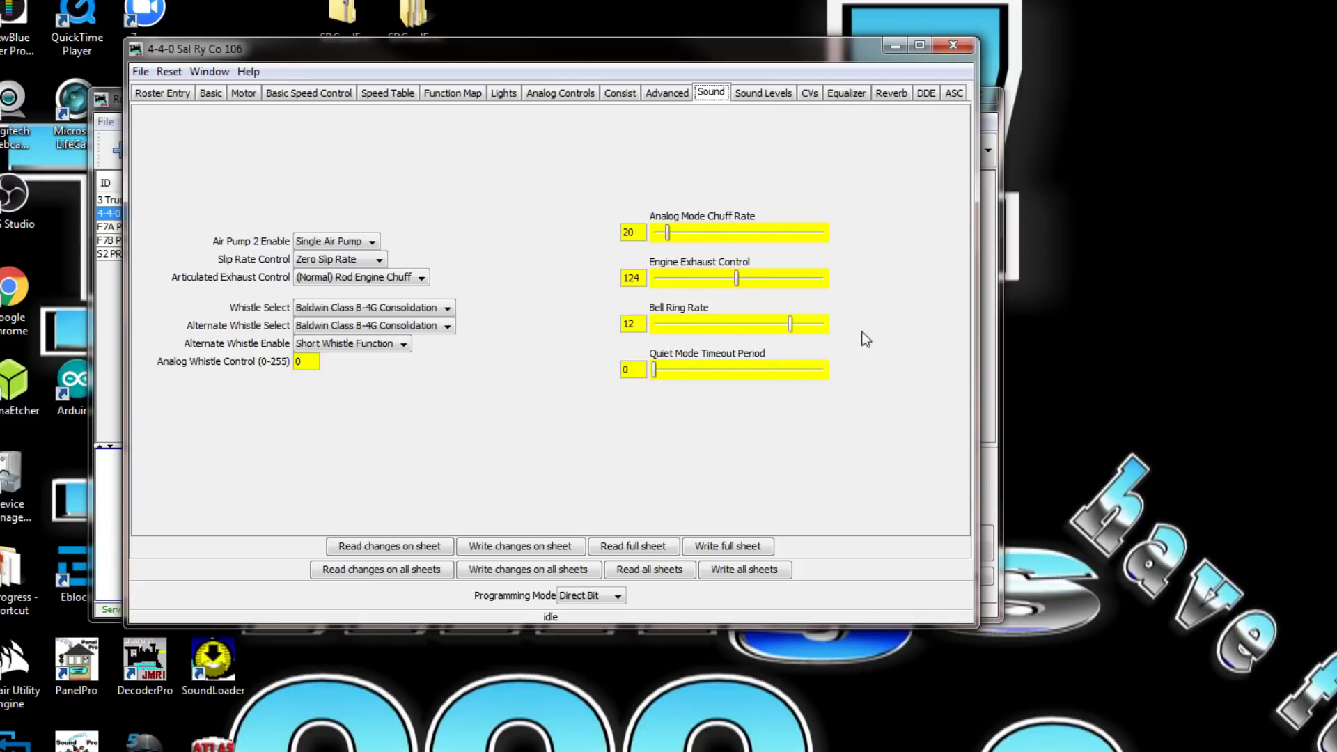
pyautogui.moveTo(792, 323); pyautogui.dragTo(686, 331)
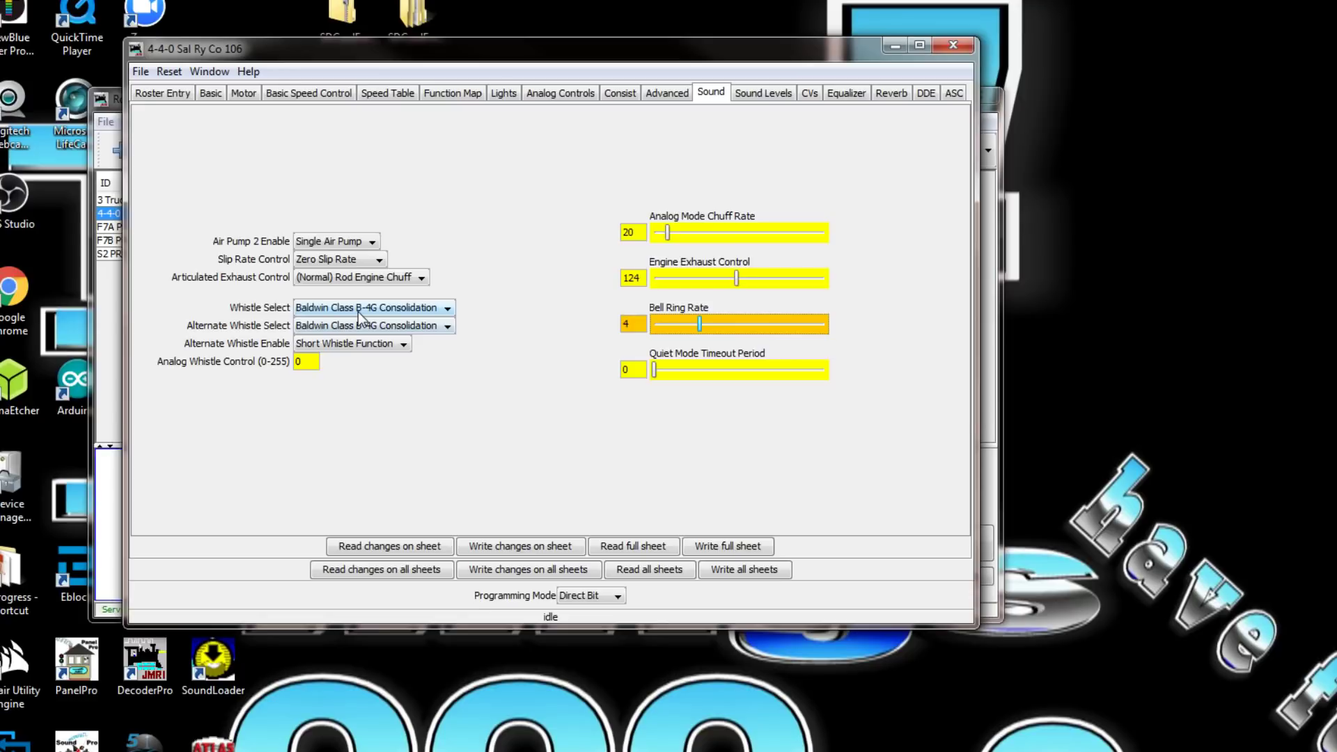
pyautogui.click(450, 311)
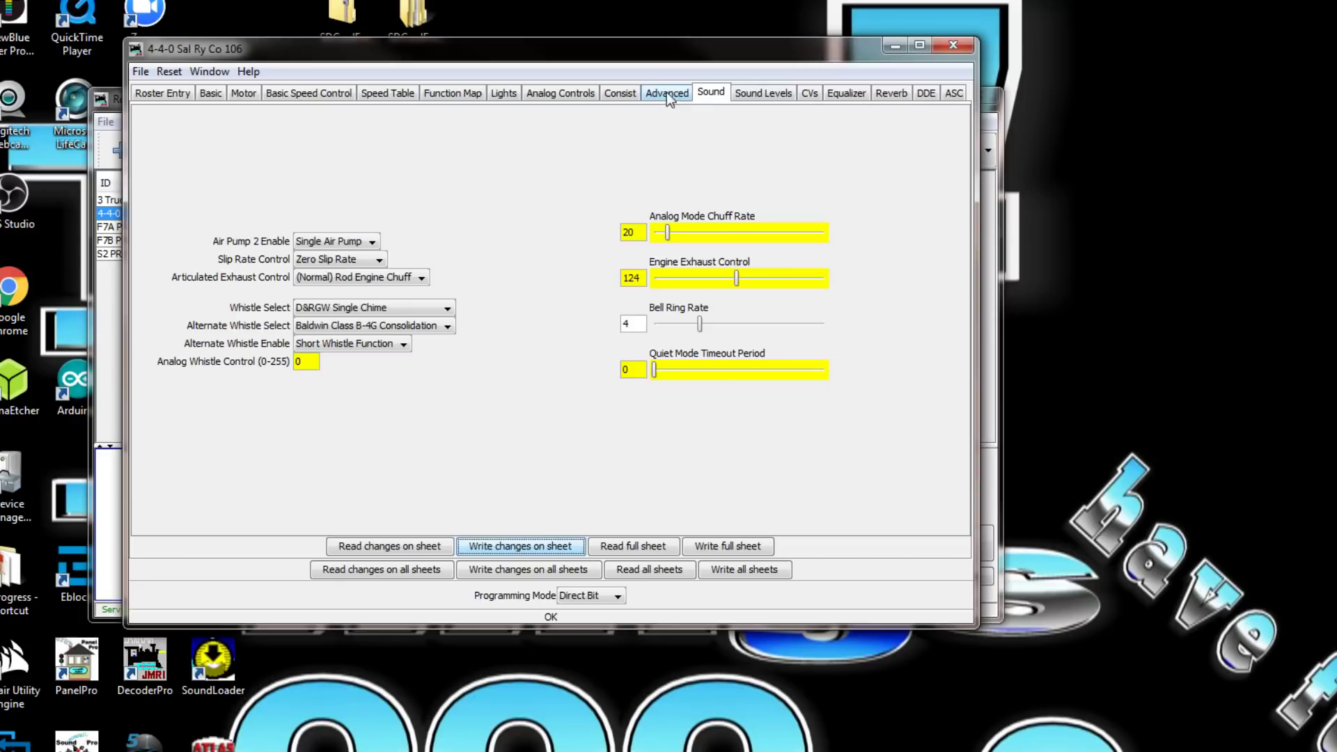
# - Examine the decoder's CV list down to CVs 114 and 115, which hold the changed bell and whistle settings
pyautogui.click(752, 98)
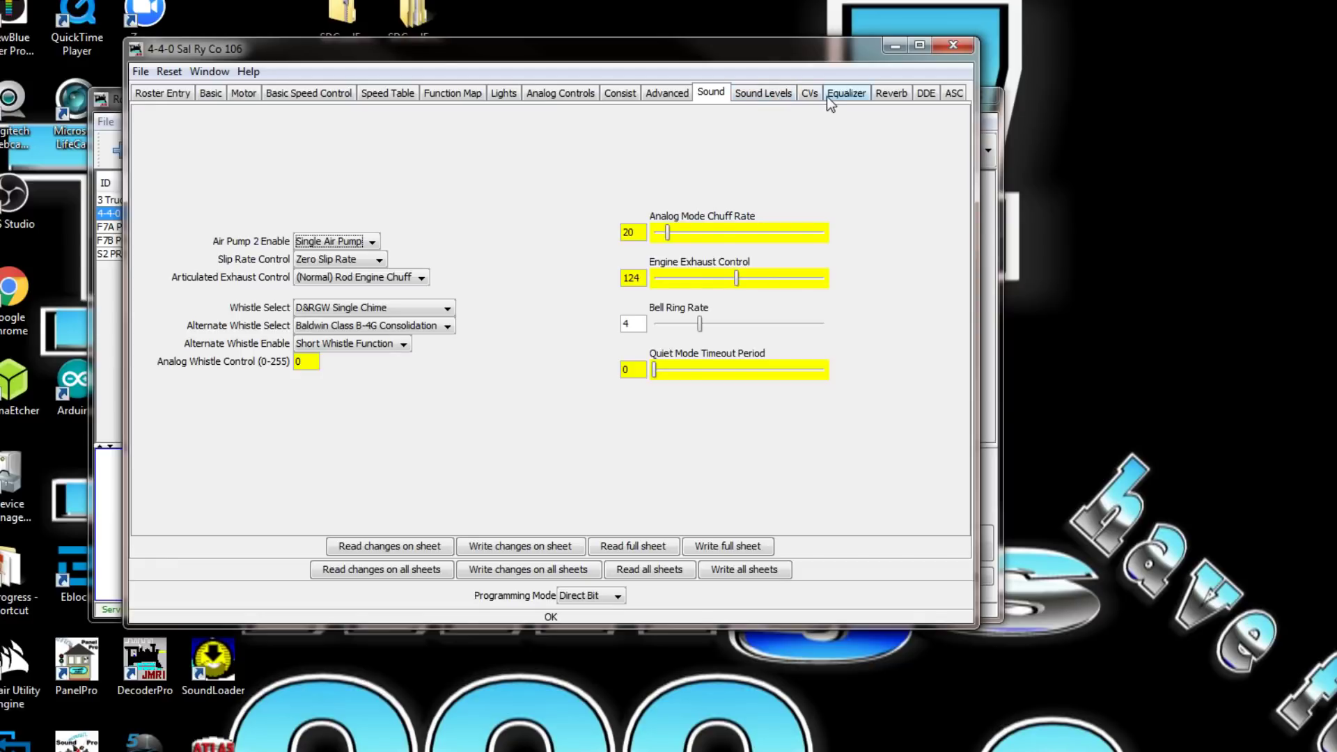
pyautogui.click(811, 98)
pyautogui.scroll(-5, 445, 307)
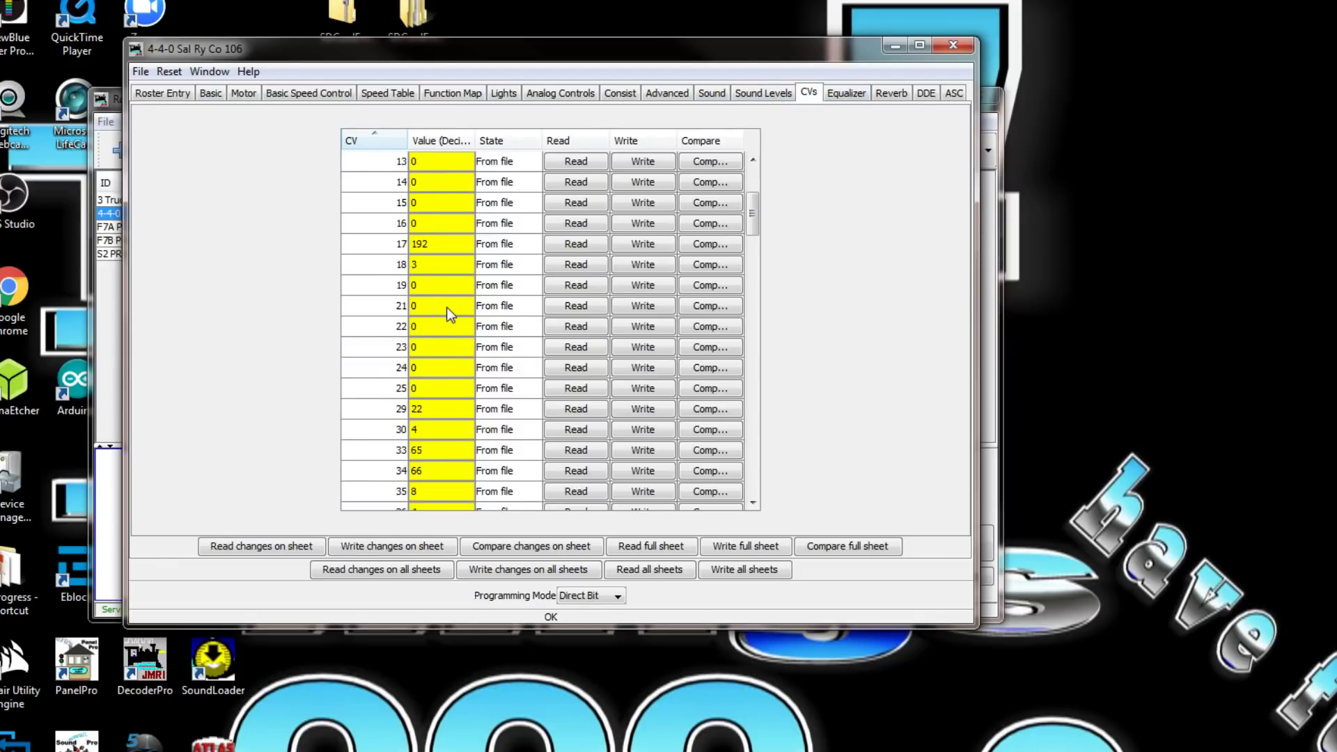
pyautogui.scroll(-15, 457, 333)
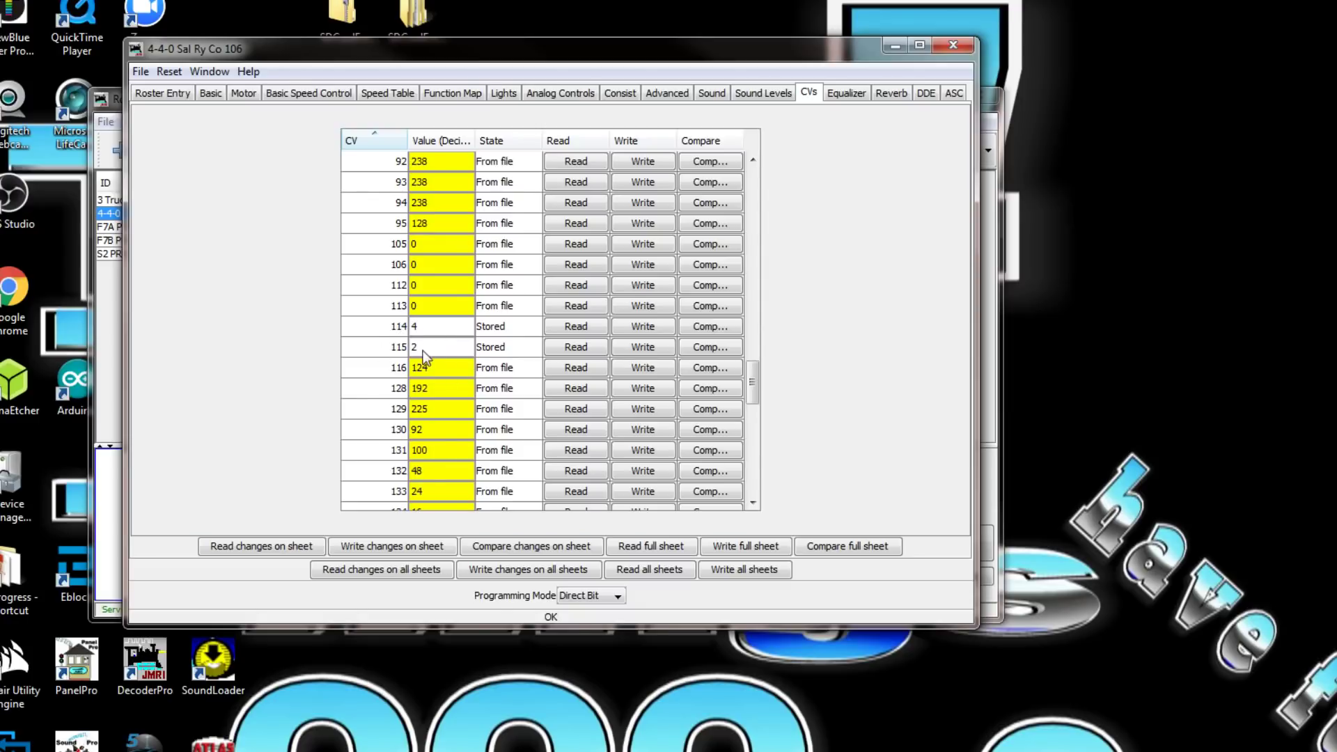
pyautogui.scroll(-3, 441, 381)
pyautogui.scroll(2, 446, 388)
# - Check the decoder's sound volume levels, and save and close the 4-4-0 Sal Ry Co 106 programmer
pyautogui.click(764, 92)
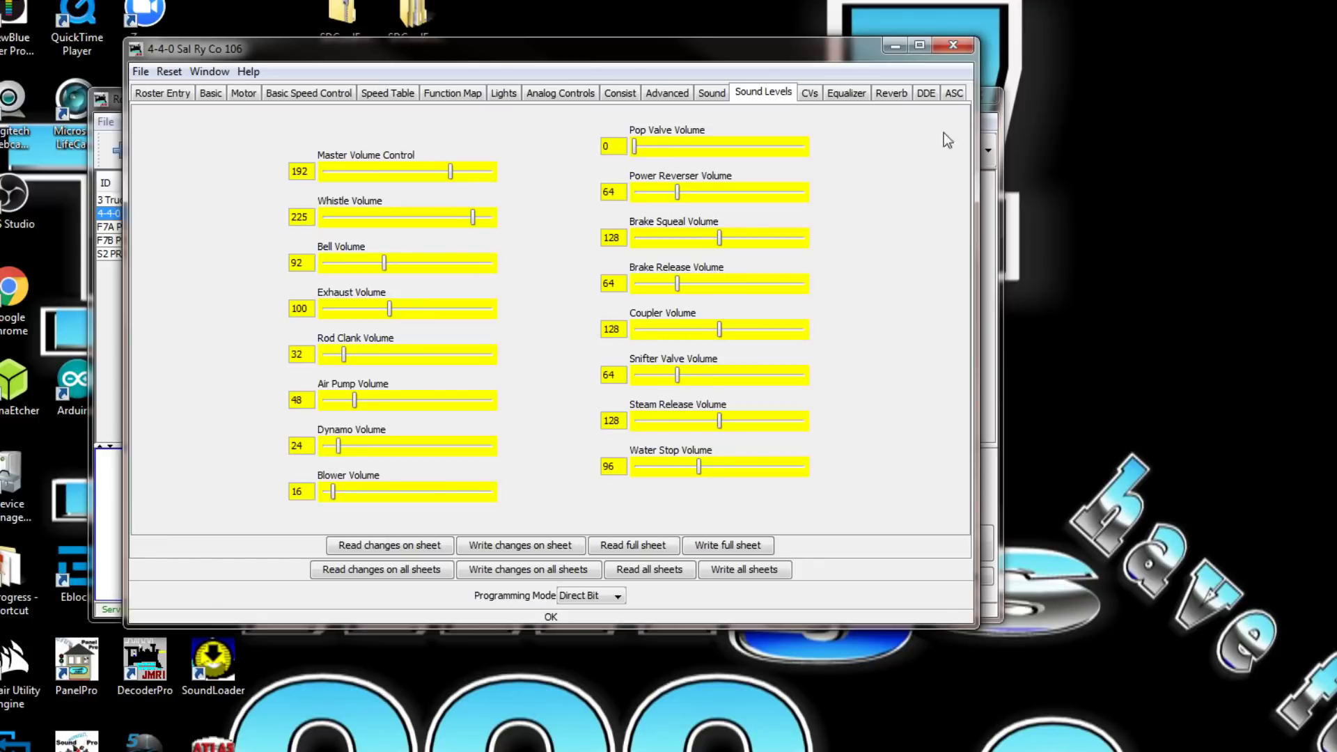
pyautogui.click(952, 44)
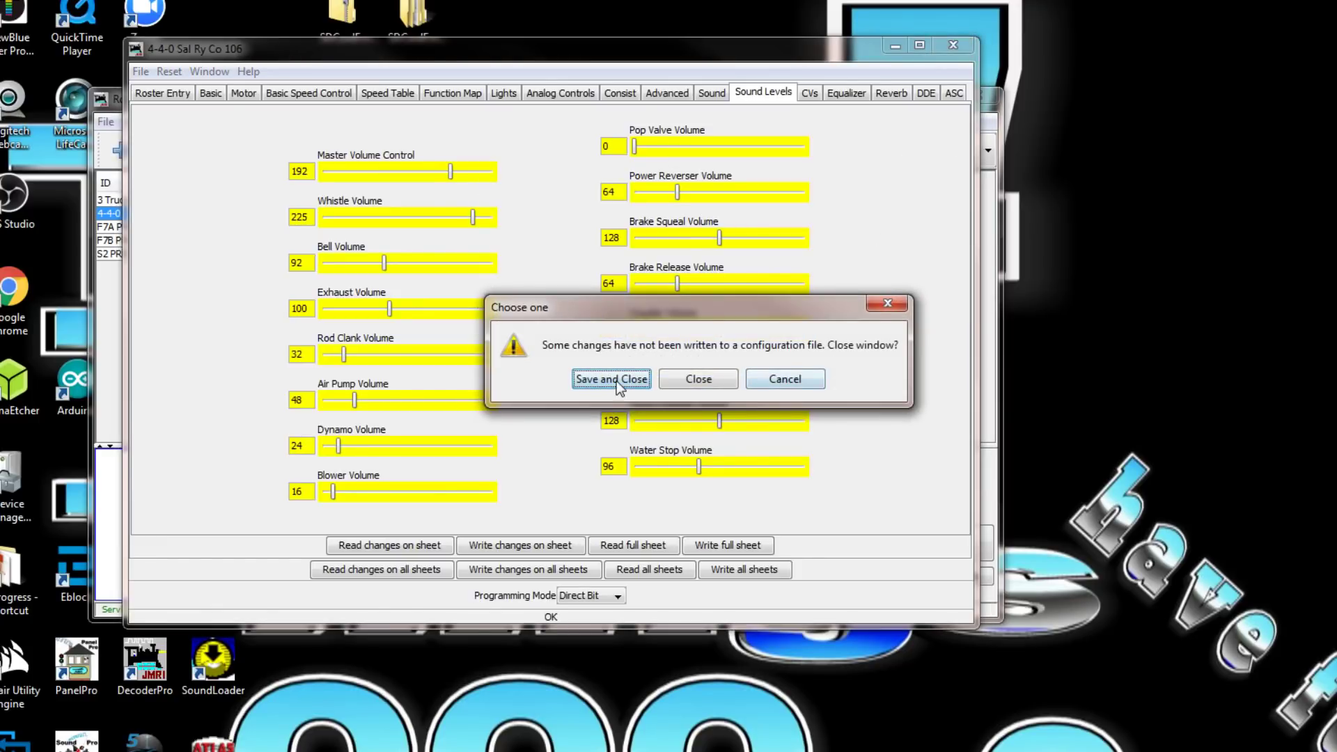
pyautogui.click(611, 379)
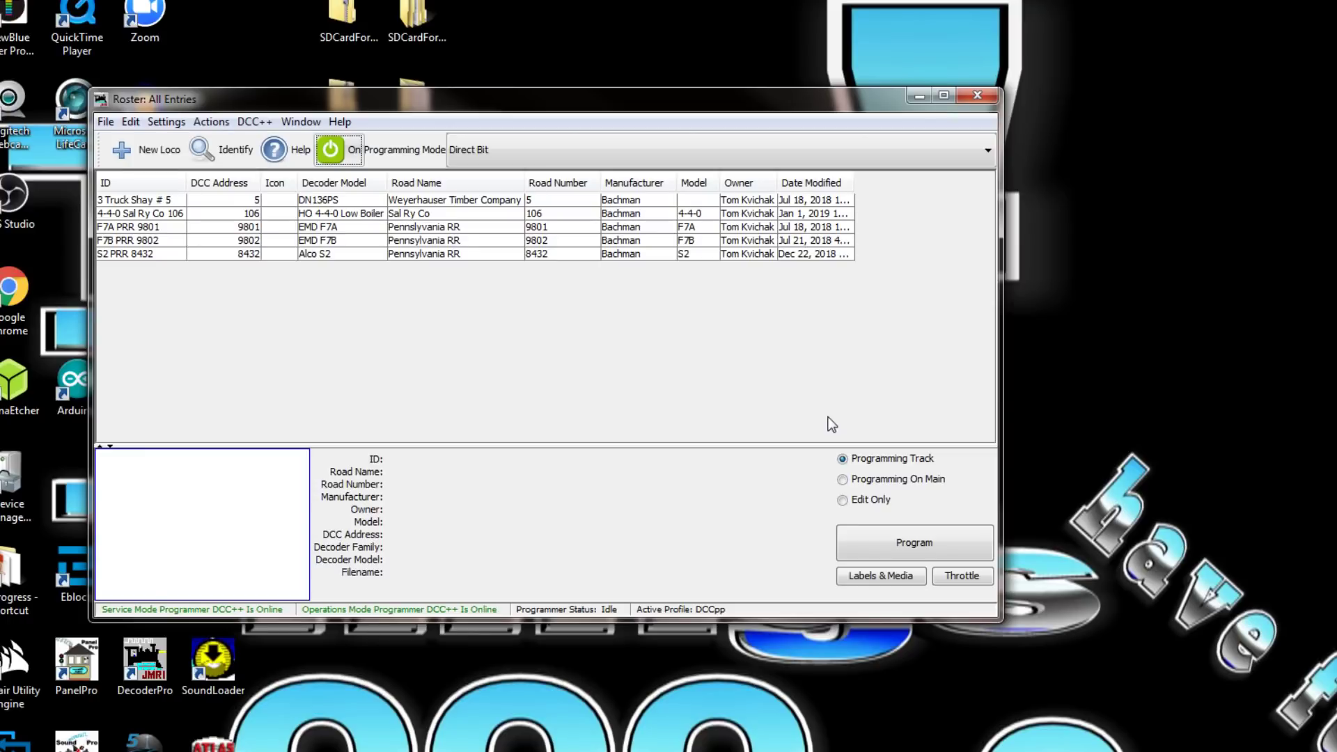
# - For 4-4-0 Sal Ry Co 106, enable the automatic grade crossing whistle, whistle signal, bell and steam blow down, and write the sheet changes
pyautogui.click(261, 215)
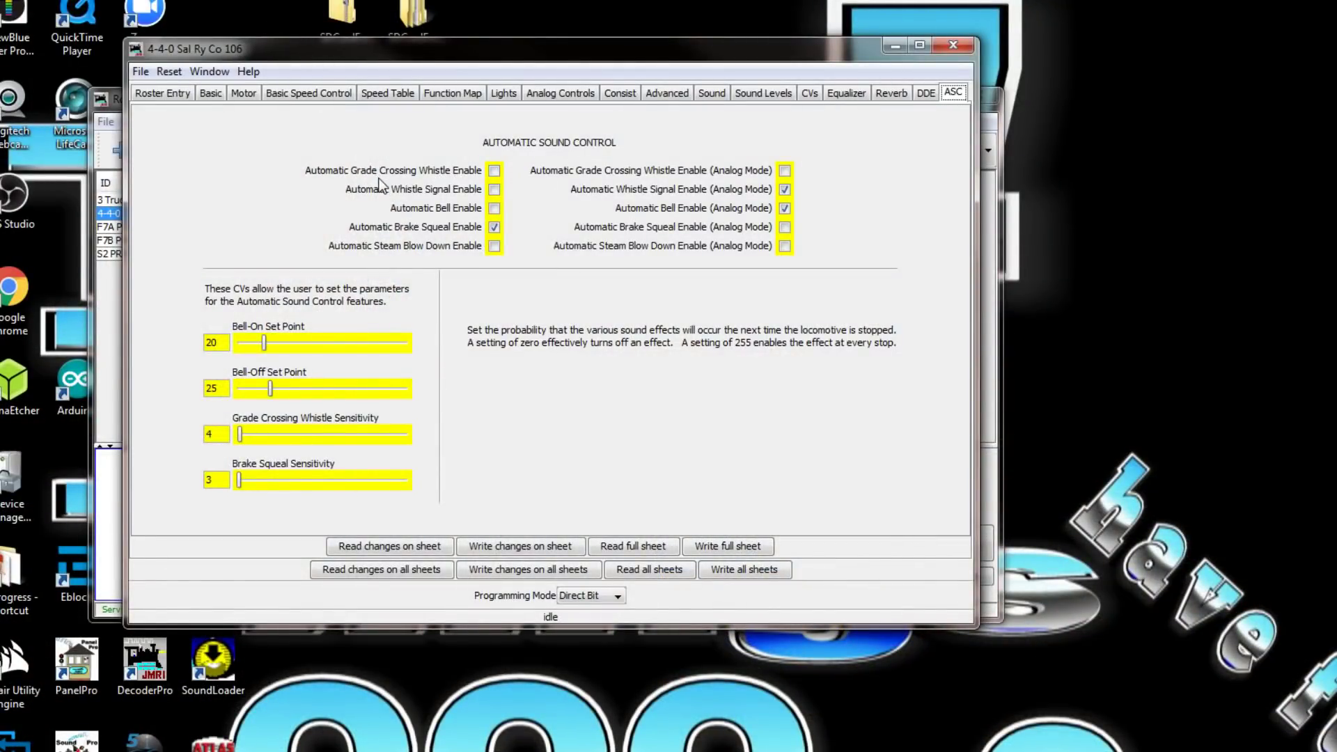
pyautogui.click(495, 170)
pyautogui.click(499, 192)
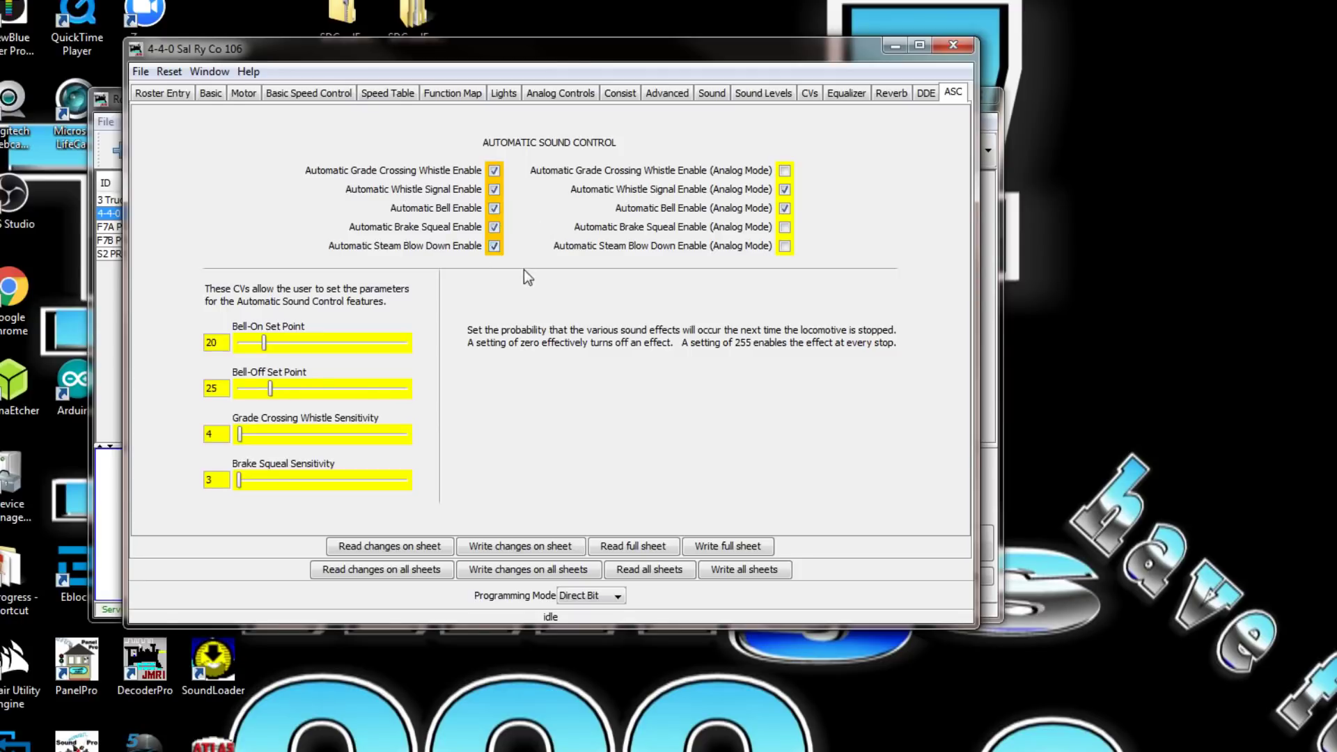
pyautogui.click(533, 547)
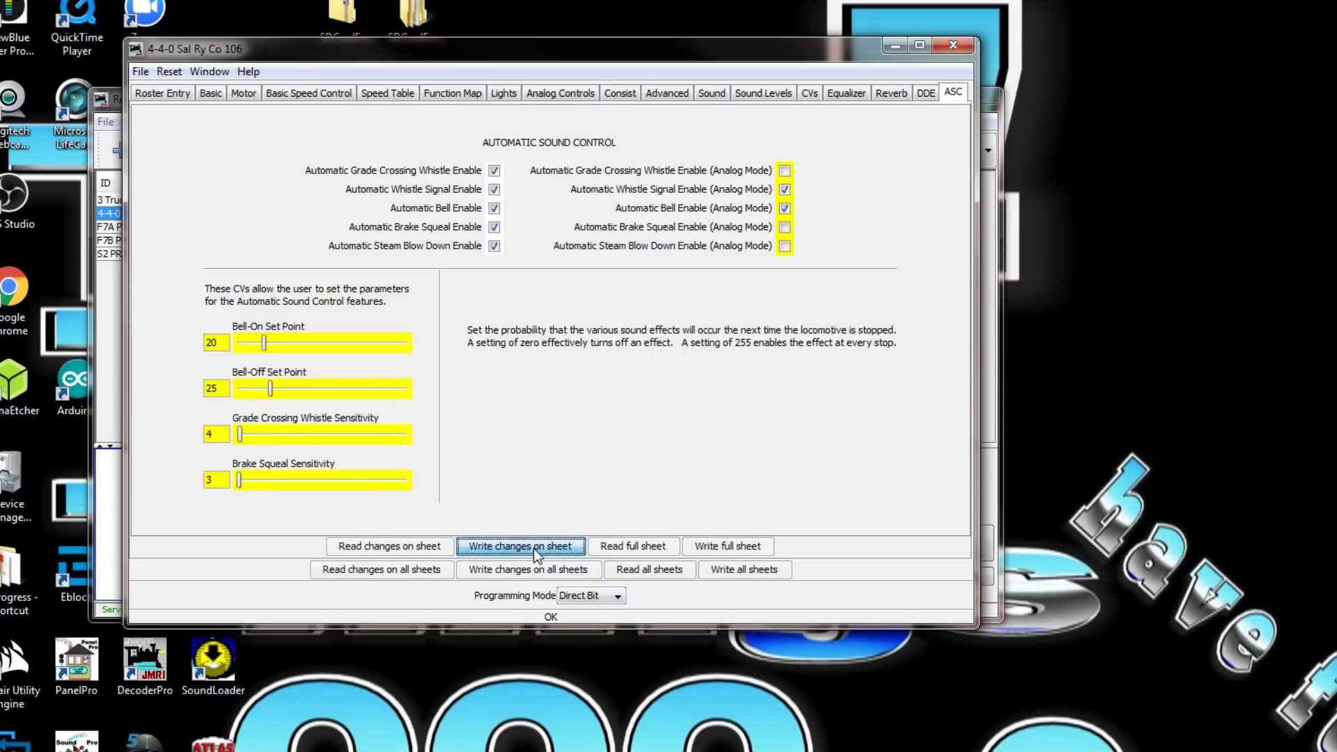
# - Check the stored automatic sound setting in CV 198 of the decoder's CV list, and close the 4-4-0 Sal Ry Co 106 programmer
pyautogui.click(809, 96)
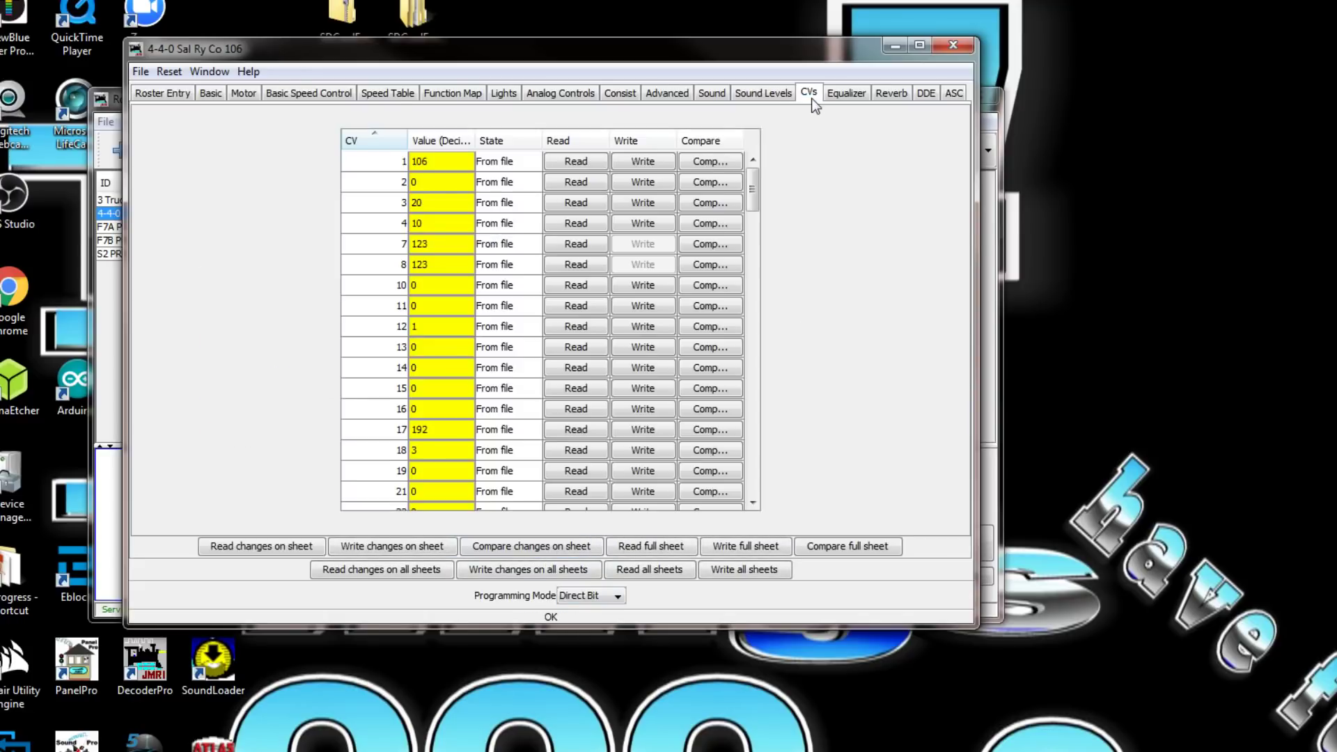
pyautogui.scroll(-5, 573, 291)
pyautogui.scroll(-15, 468, 369)
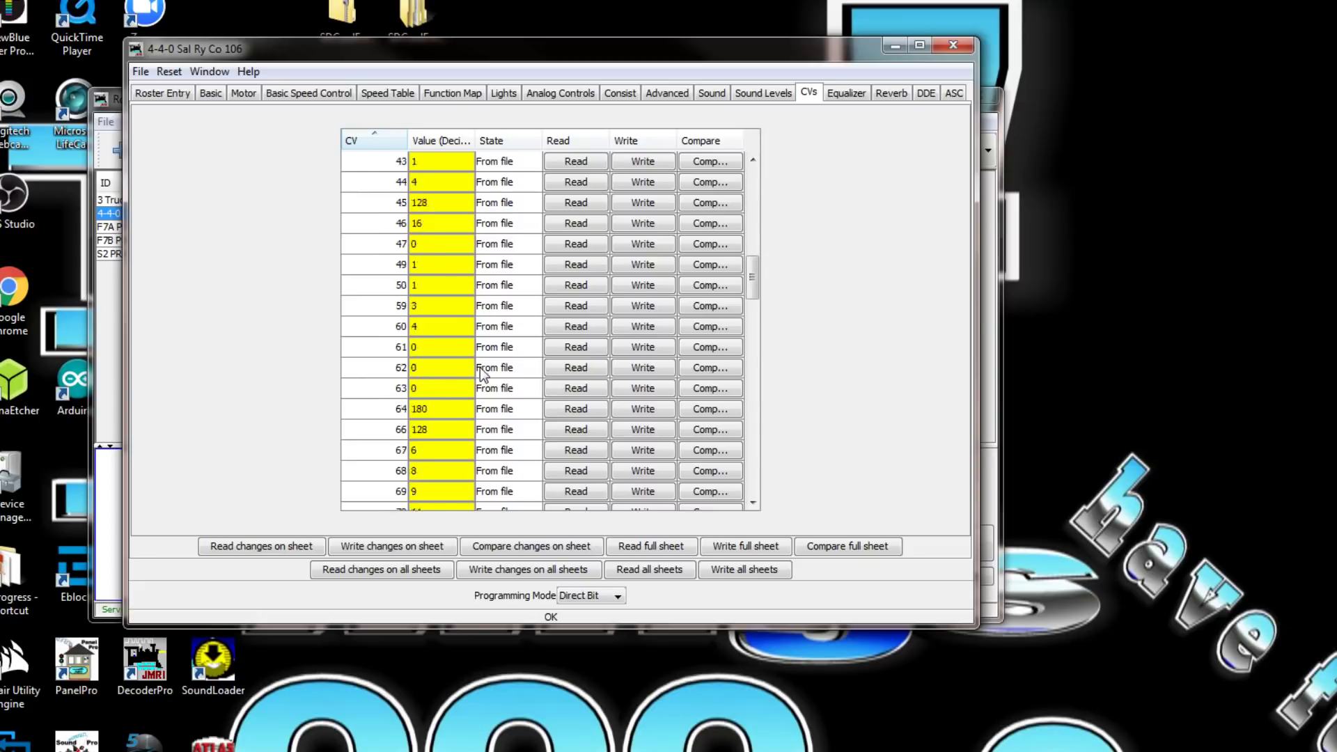
pyautogui.scroll(-10, 484, 397)
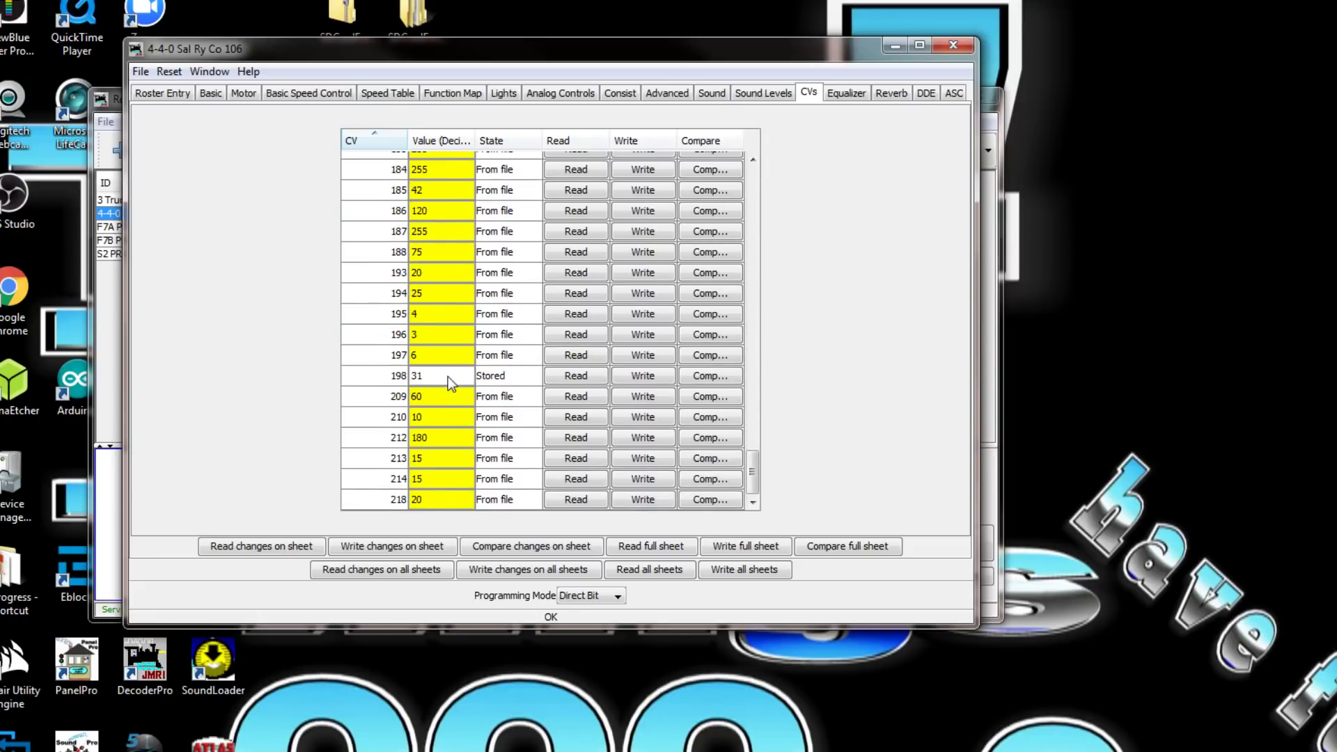
pyautogui.scroll(1, 449, 378)
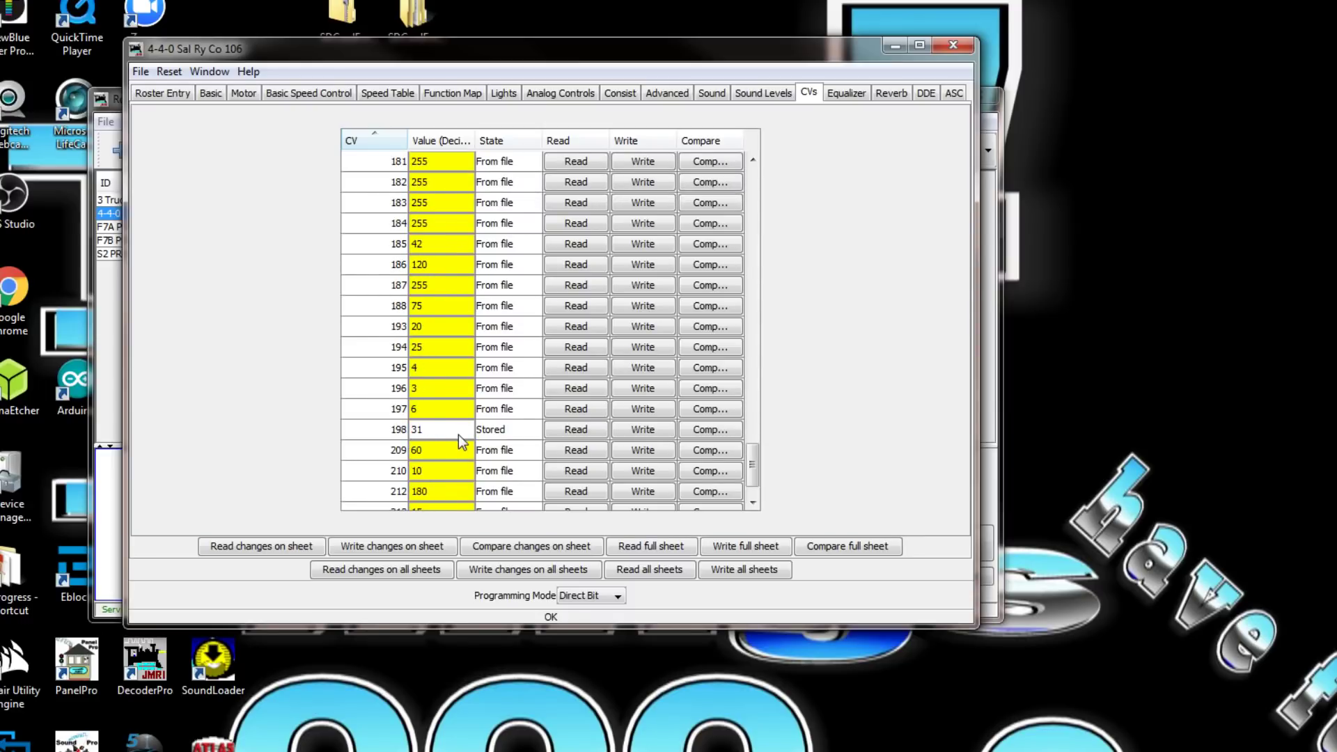
pyautogui.scroll(-1, 459, 436)
pyautogui.scroll(10, 458, 434)
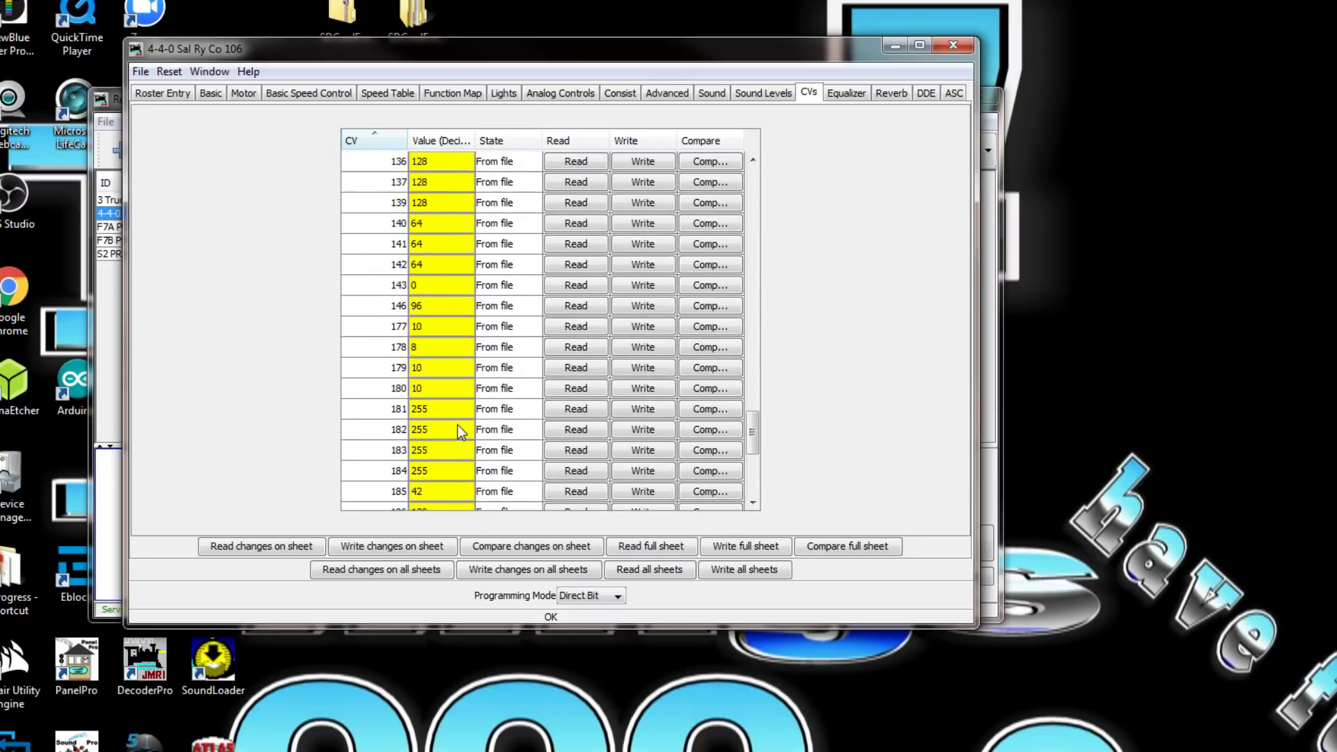
pyautogui.scroll(8, 462, 426)
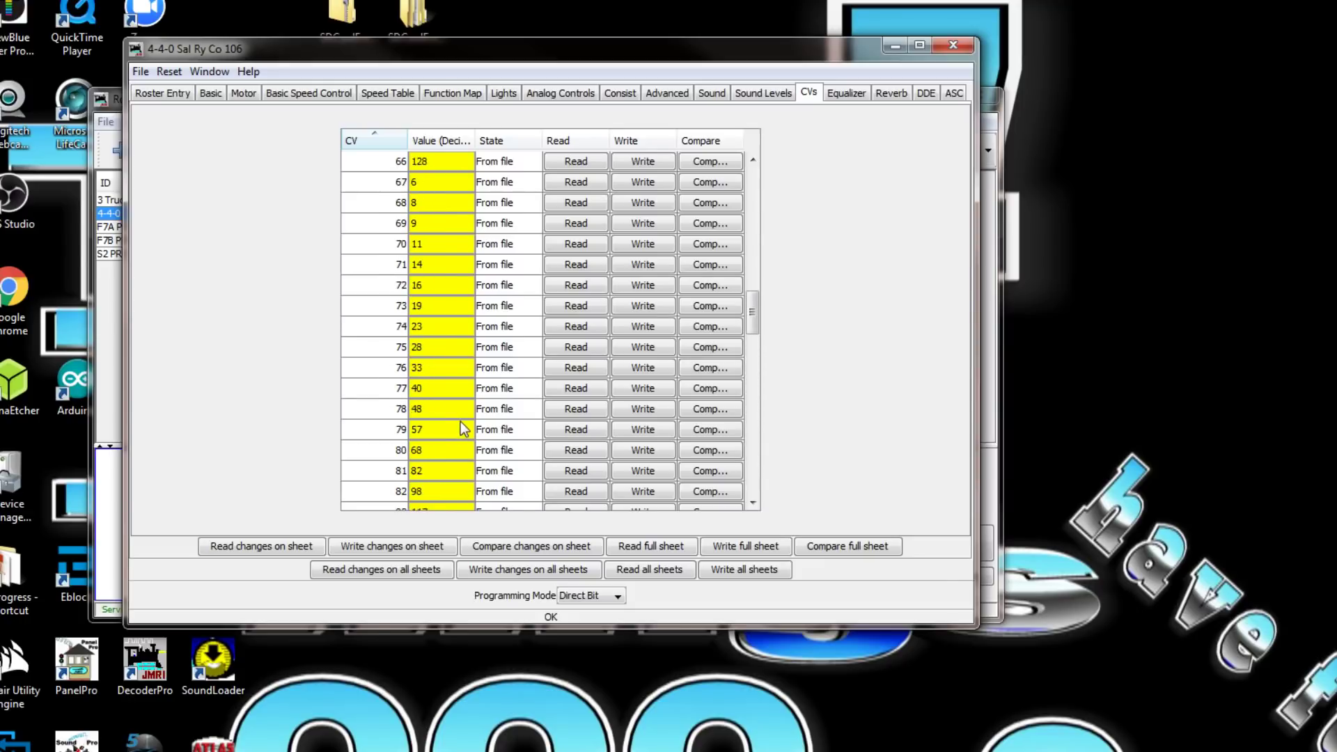
pyautogui.click(954, 44)
pyautogui.click(616, 380)
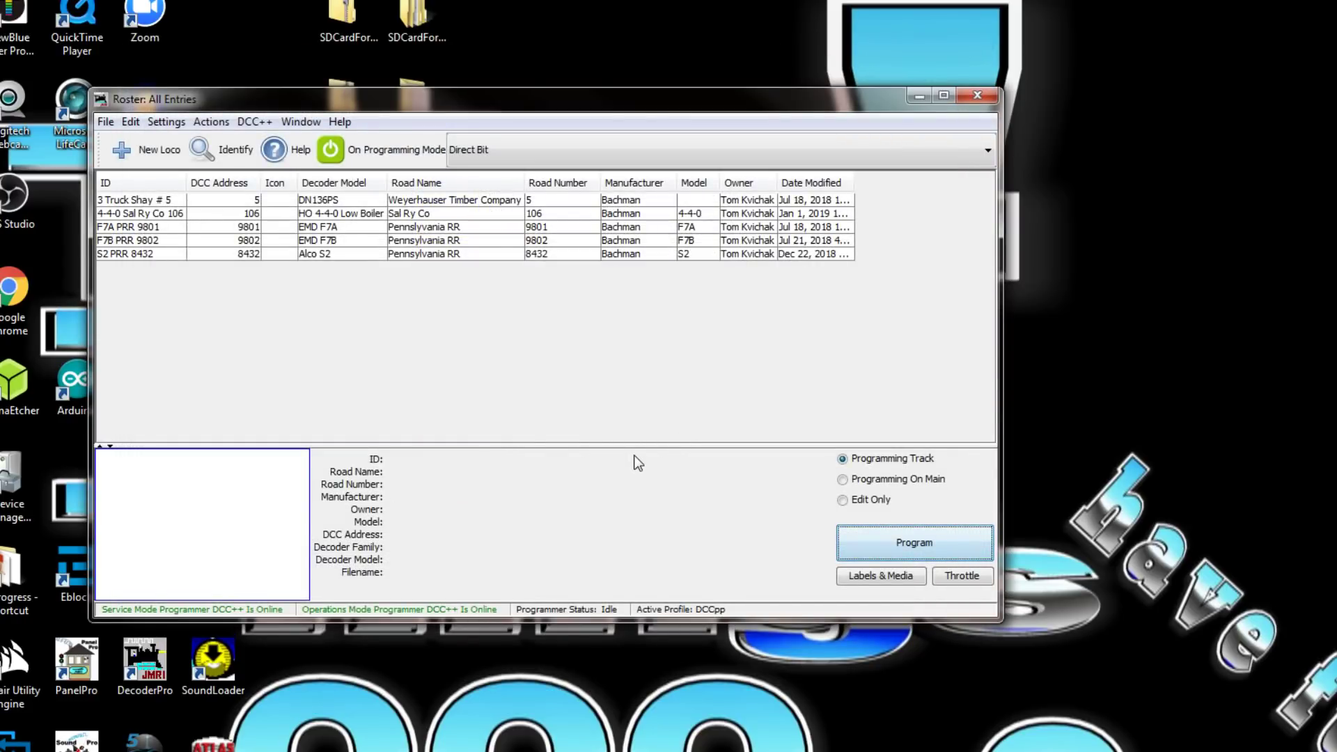
# - Open a throttle for 4-4-0 Sal Ry Co 106 set to forward, and move the Address Panel down to enlarge the Function Panel
pyautogui.click(350, 214)
pyautogui.click(960, 577)
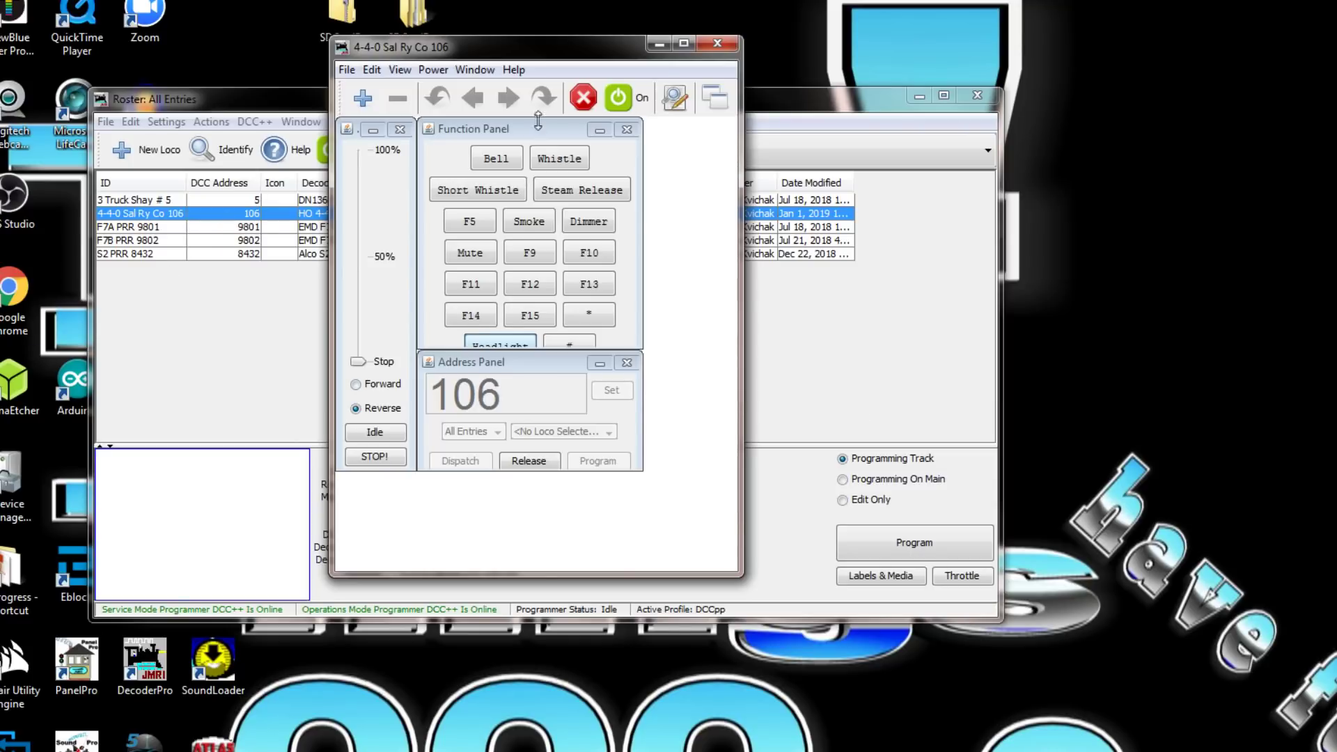
pyautogui.click(617, 102)
pyautogui.click(617, 103)
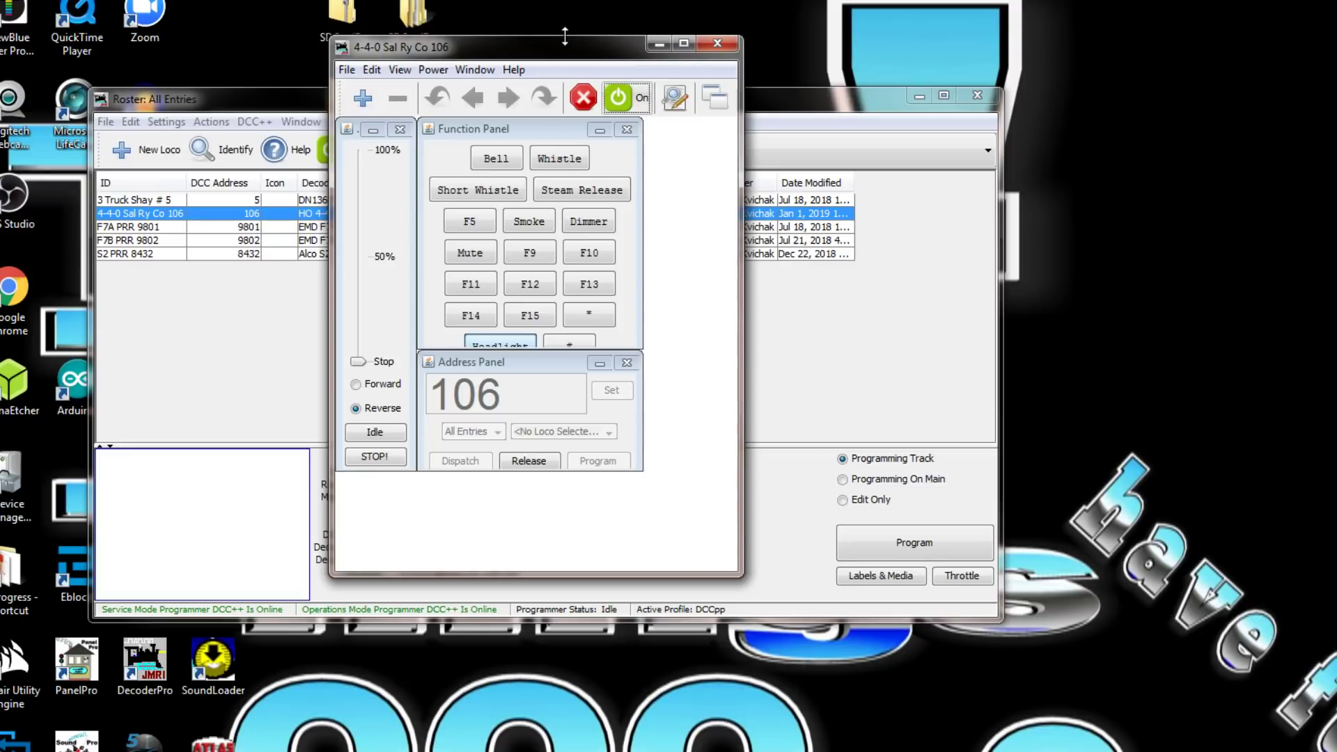
pyautogui.click(355, 383)
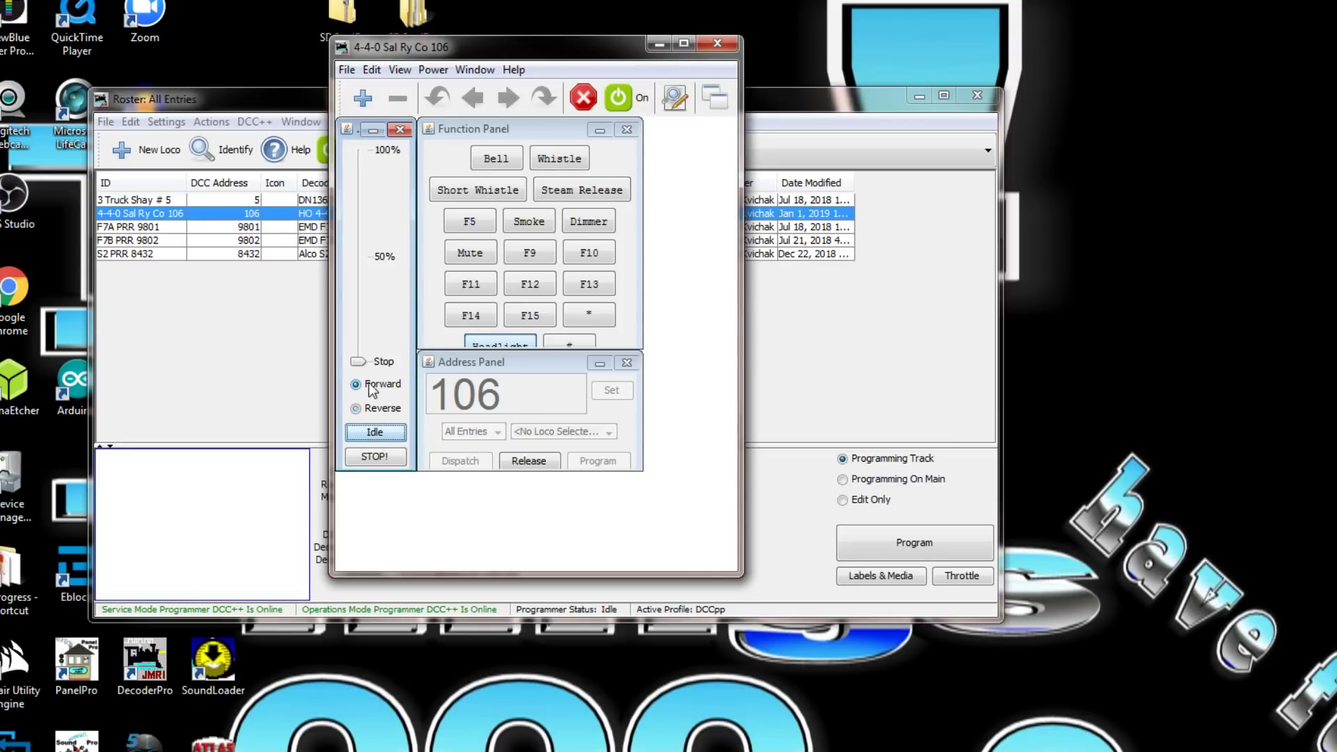
pyautogui.moveTo(553, 362); pyautogui.dragTo(553, 407)
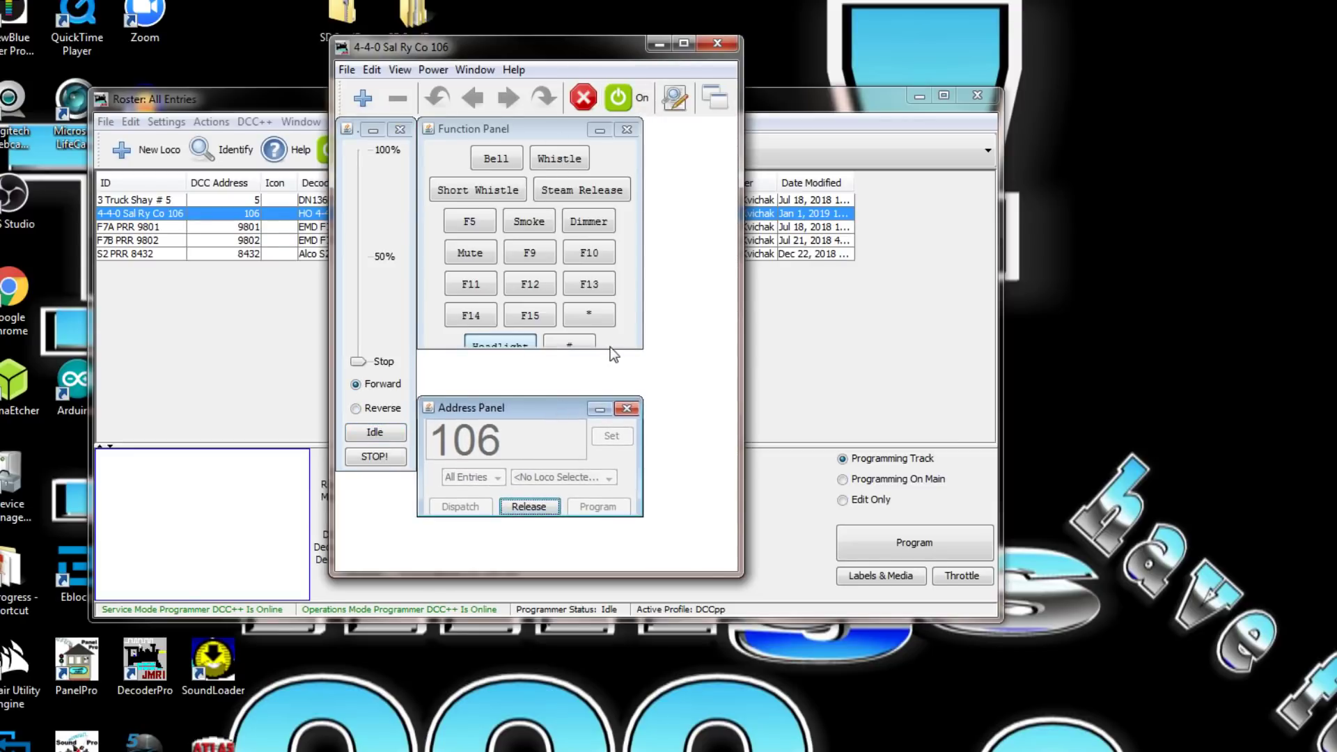
pyautogui.moveTo(610, 348); pyautogui.dragTo(610, 380)
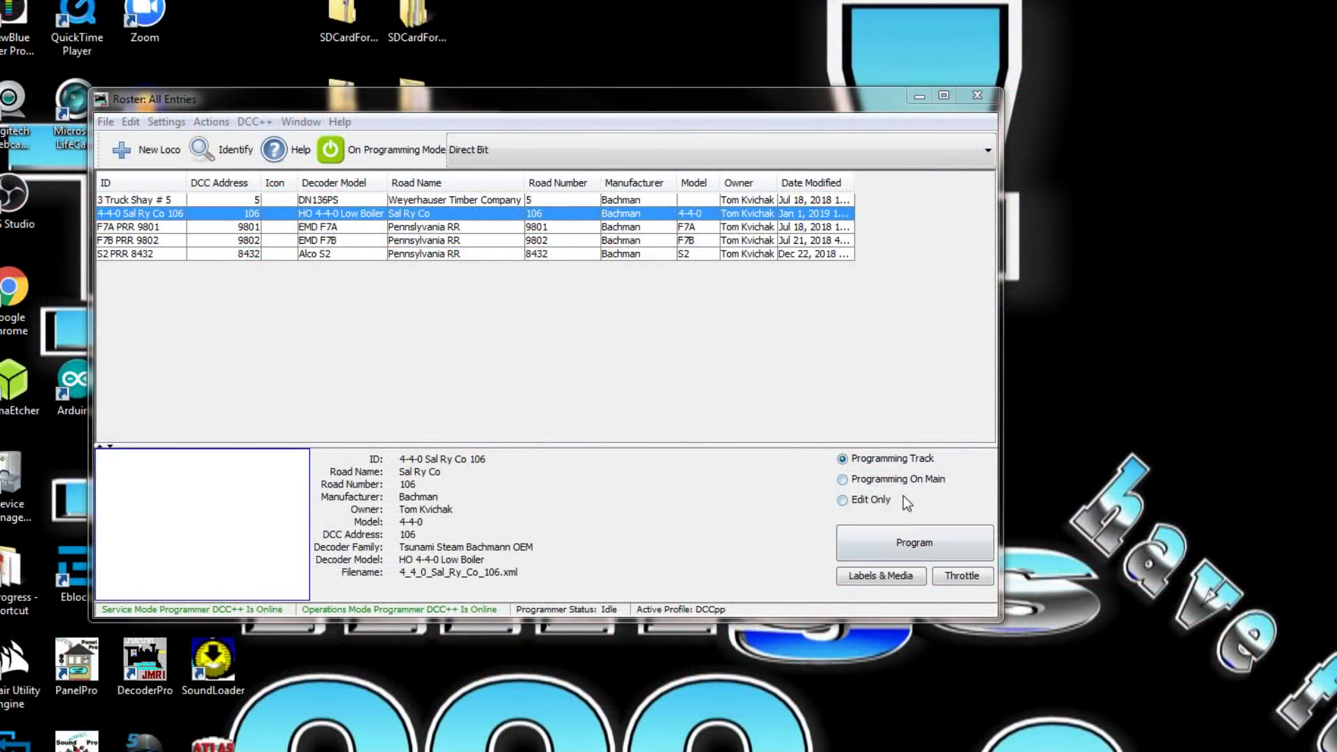
# - Reopen the programmer for 4-4-0 Sal Ry Co 106 and read the full CV sheet from the decoder
pyautogui.click(910, 542)
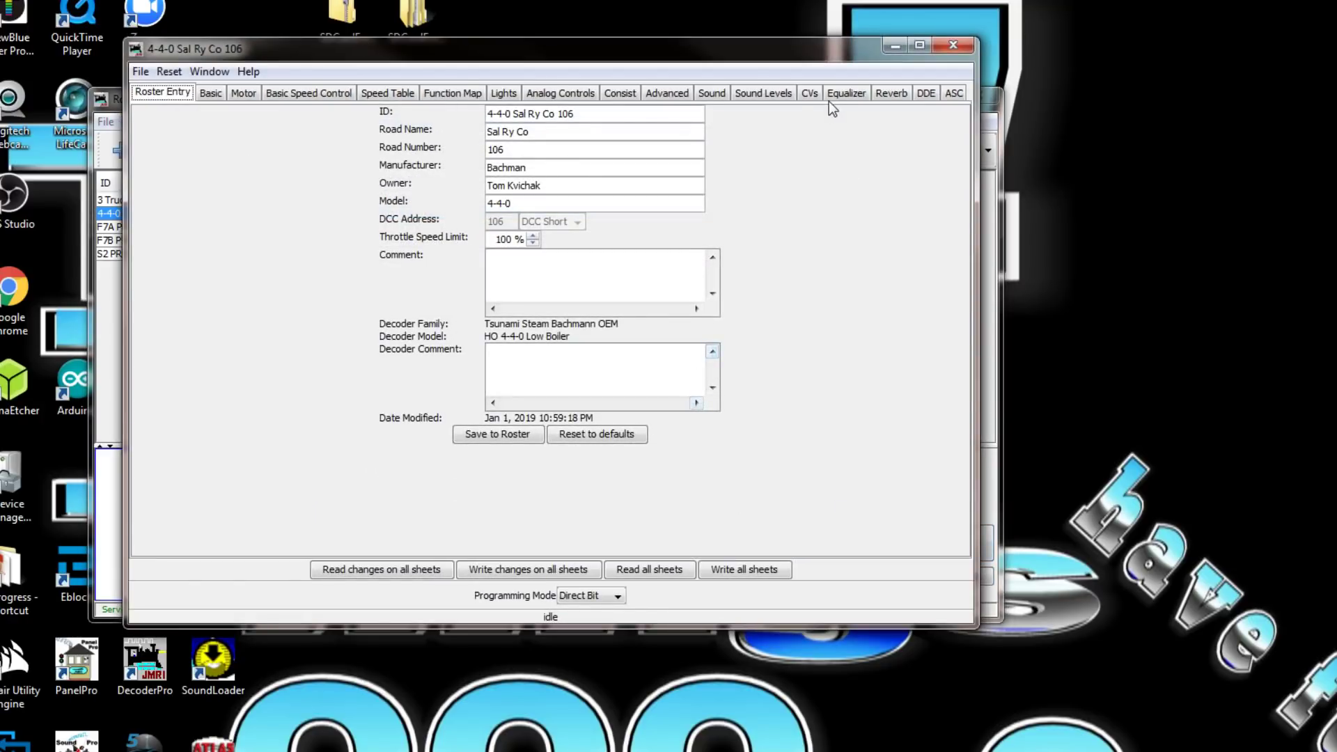
pyautogui.click(811, 93)
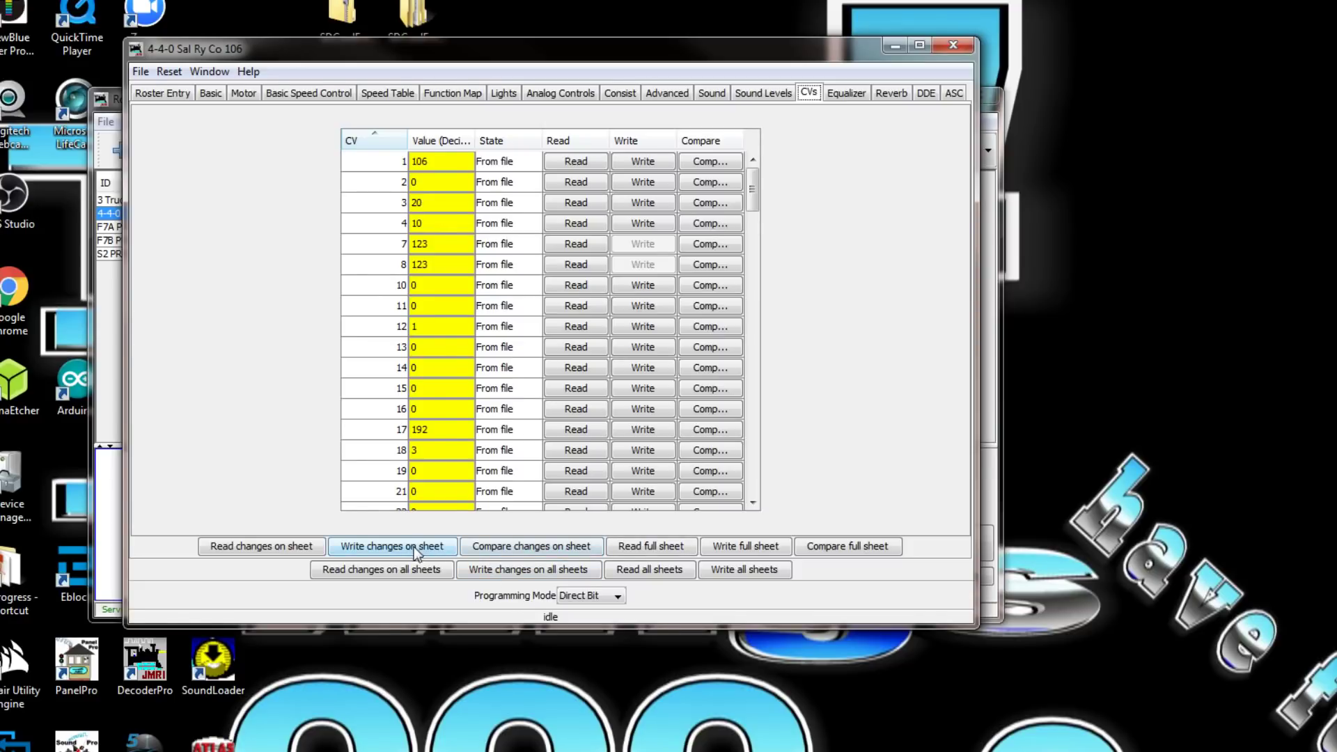
pyautogui.click(671, 546)
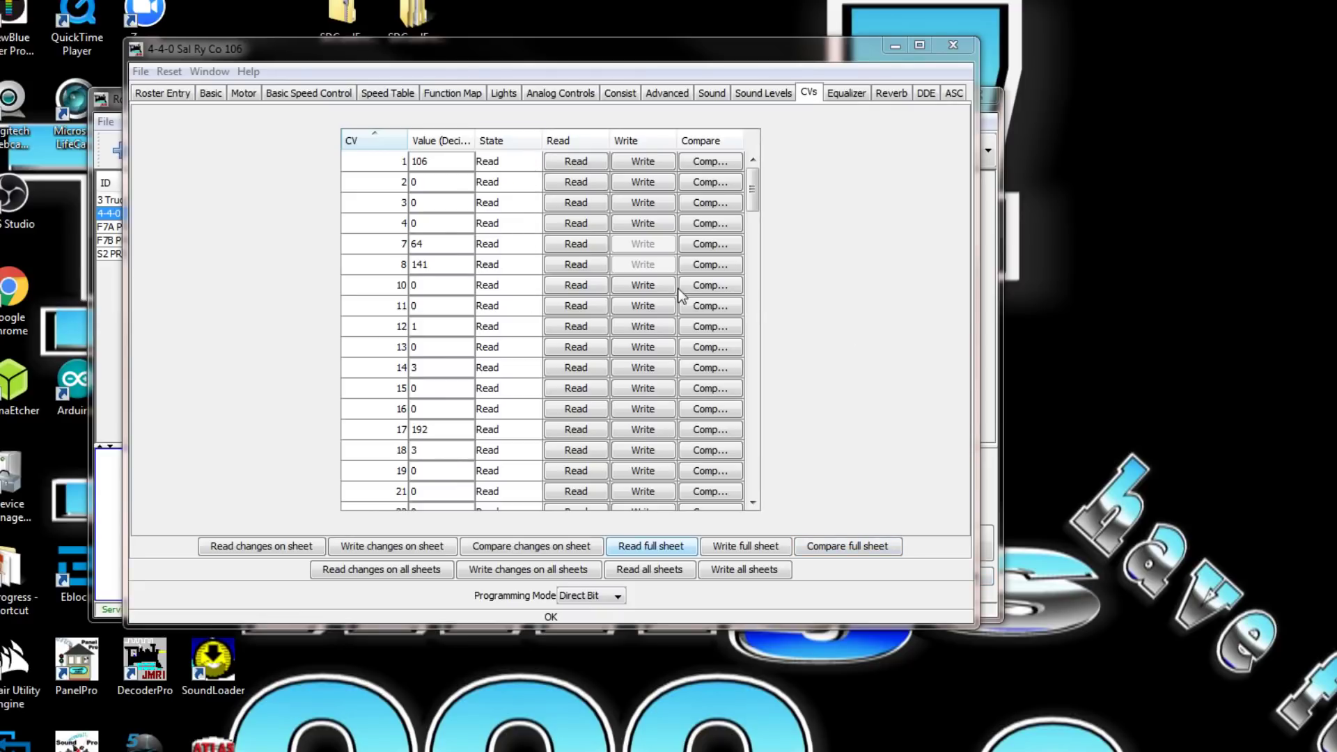
# - Examine the CV values read from the decoder, from CV 7 down to CV 214 and back, and view the basic settings
pyautogui.click(503, 245)
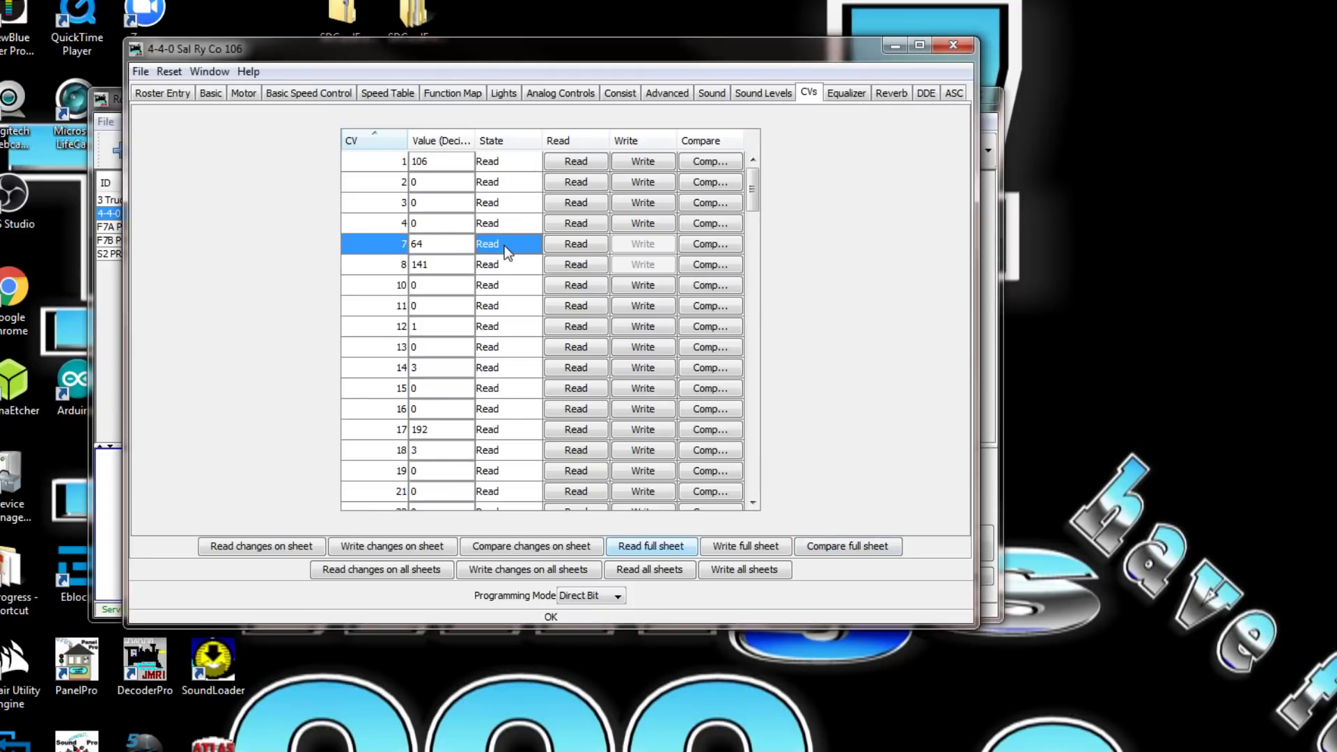
pyautogui.scroll(-4, 519, 286)
pyautogui.scroll(-12, 526, 293)
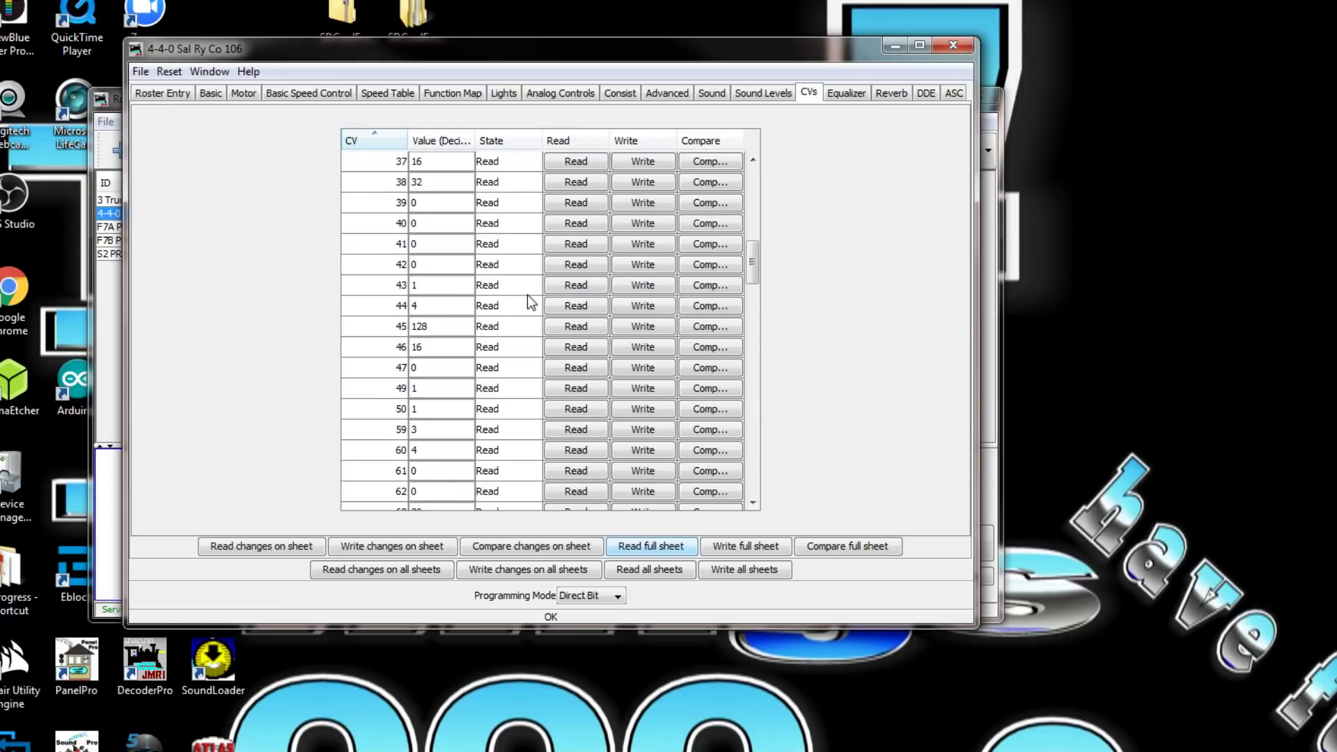
pyautogui.scroll(-15, 530, 307)
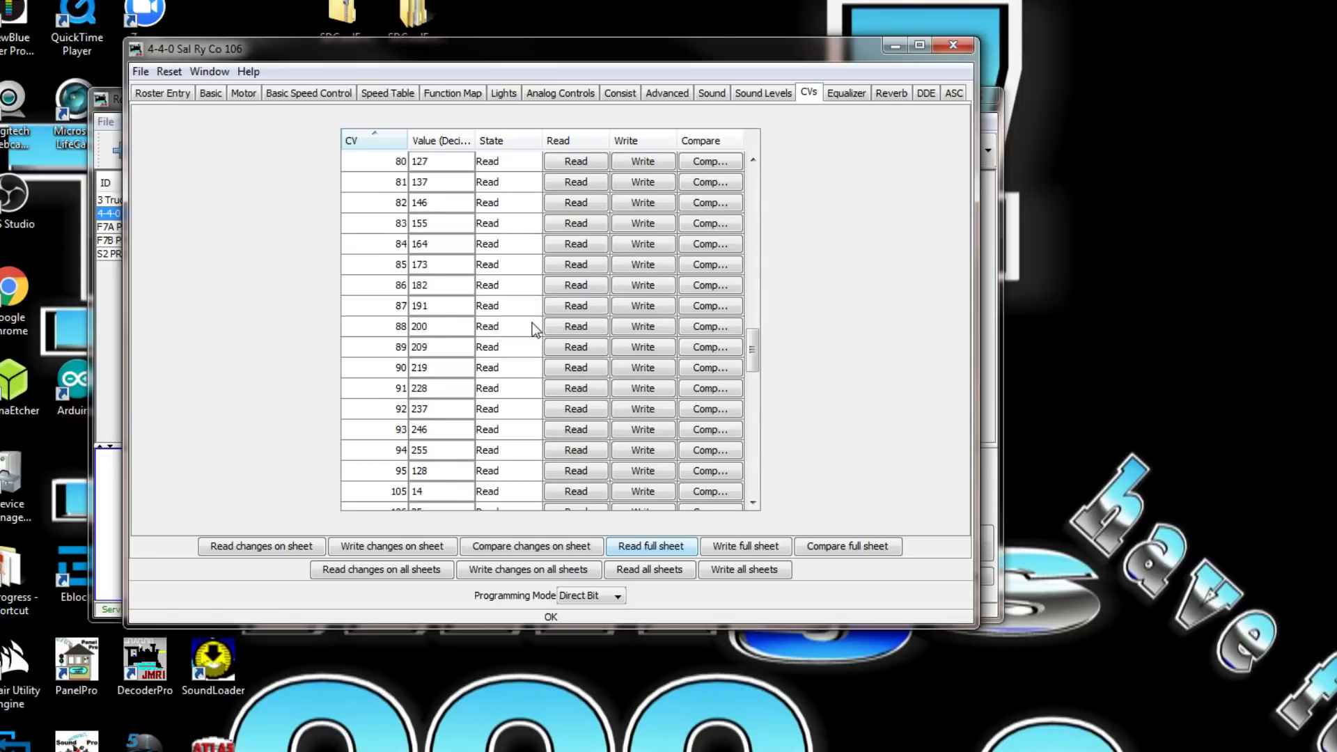
pyautogui.scroll(-5, 529, 337)
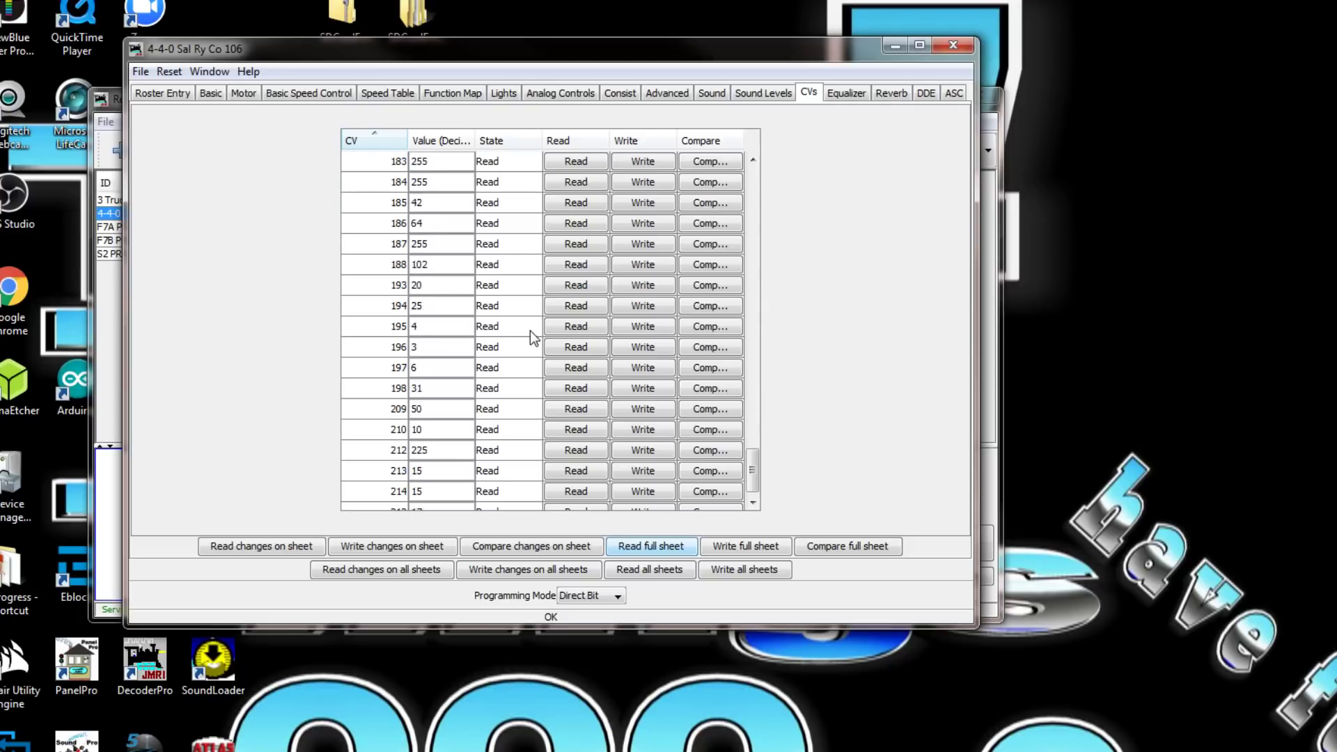
pyautogui.scroll(8, 530, 336)
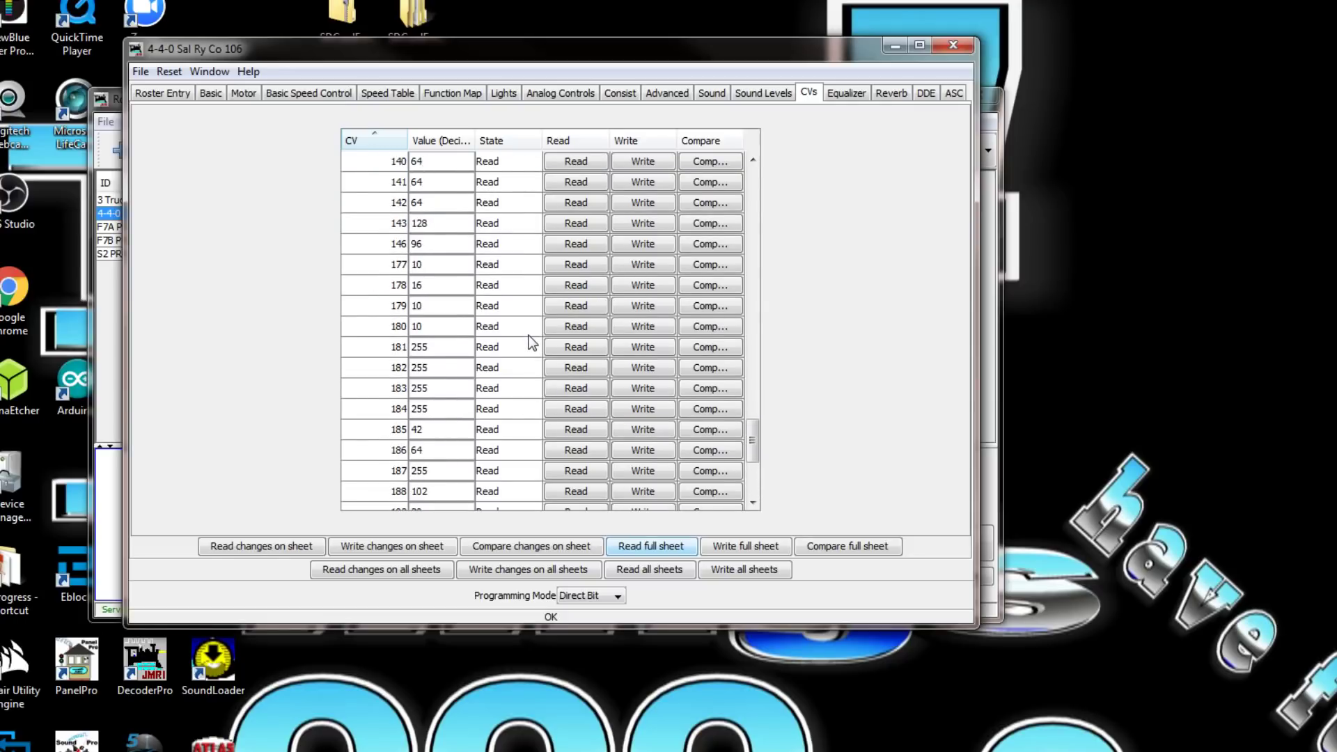
pyautogui.scroll(10, 529, 342)
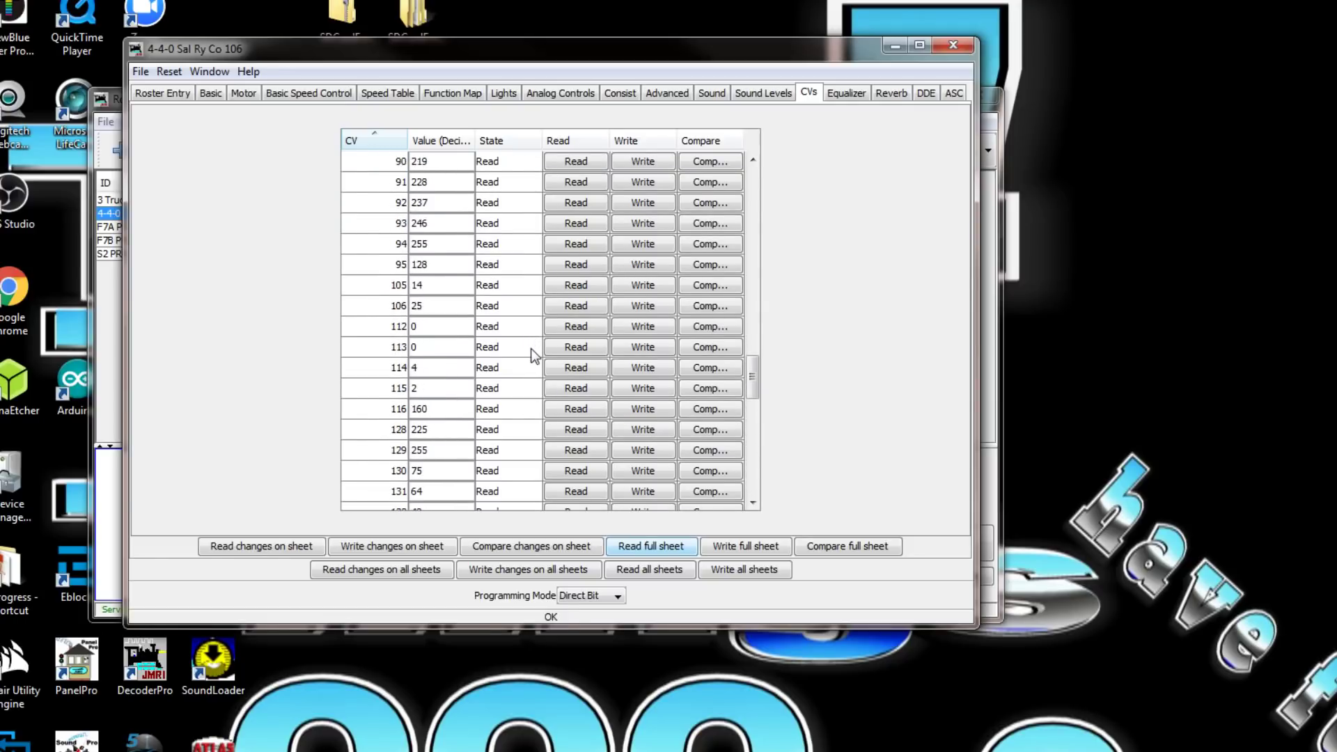
pyautogui.scroll(15, 533, 347)
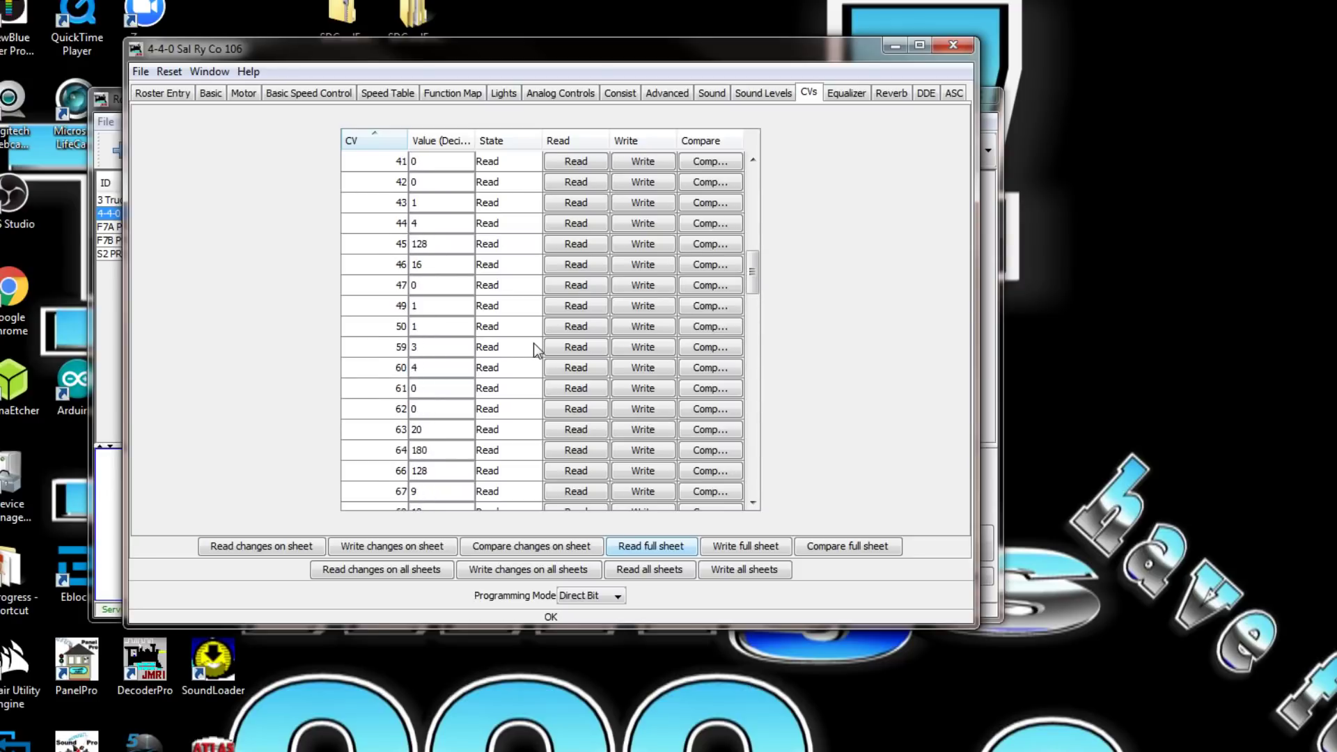
pyautogui.scroll(5, 534, 344)
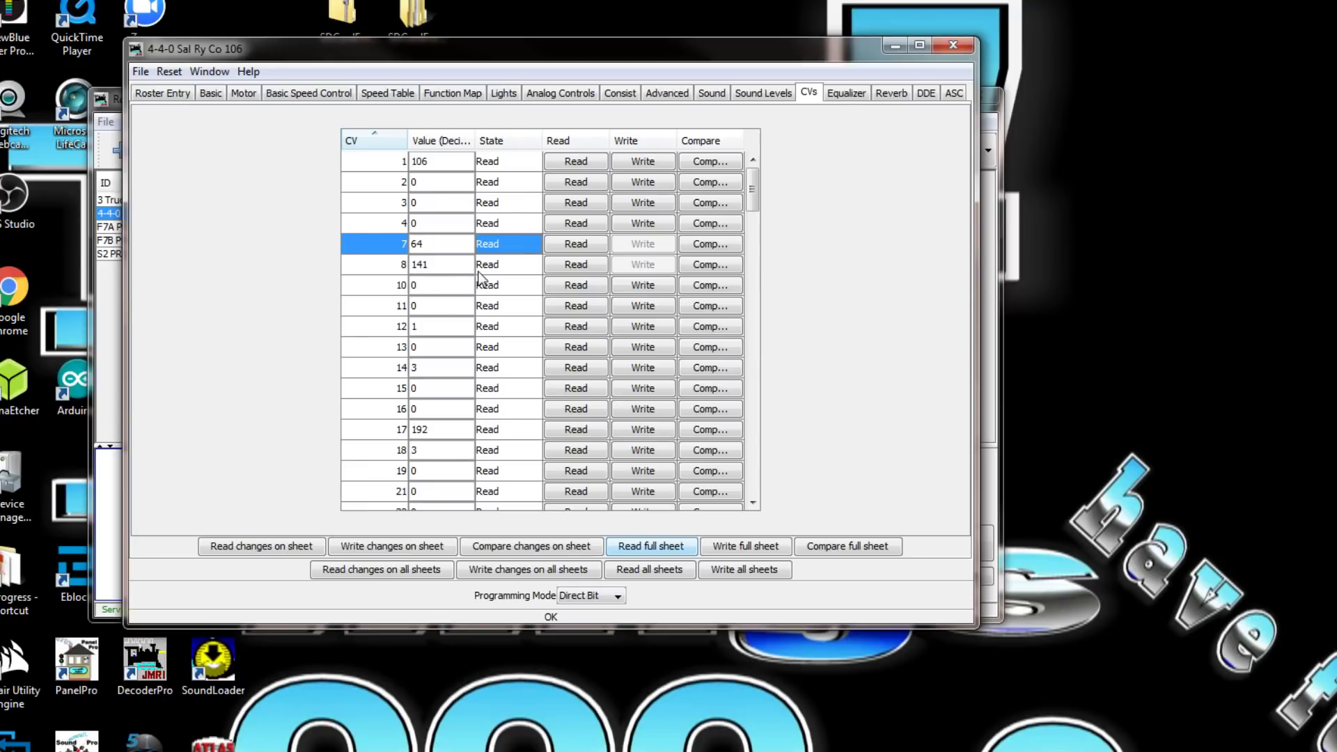
pyautogui.click(209, 93)
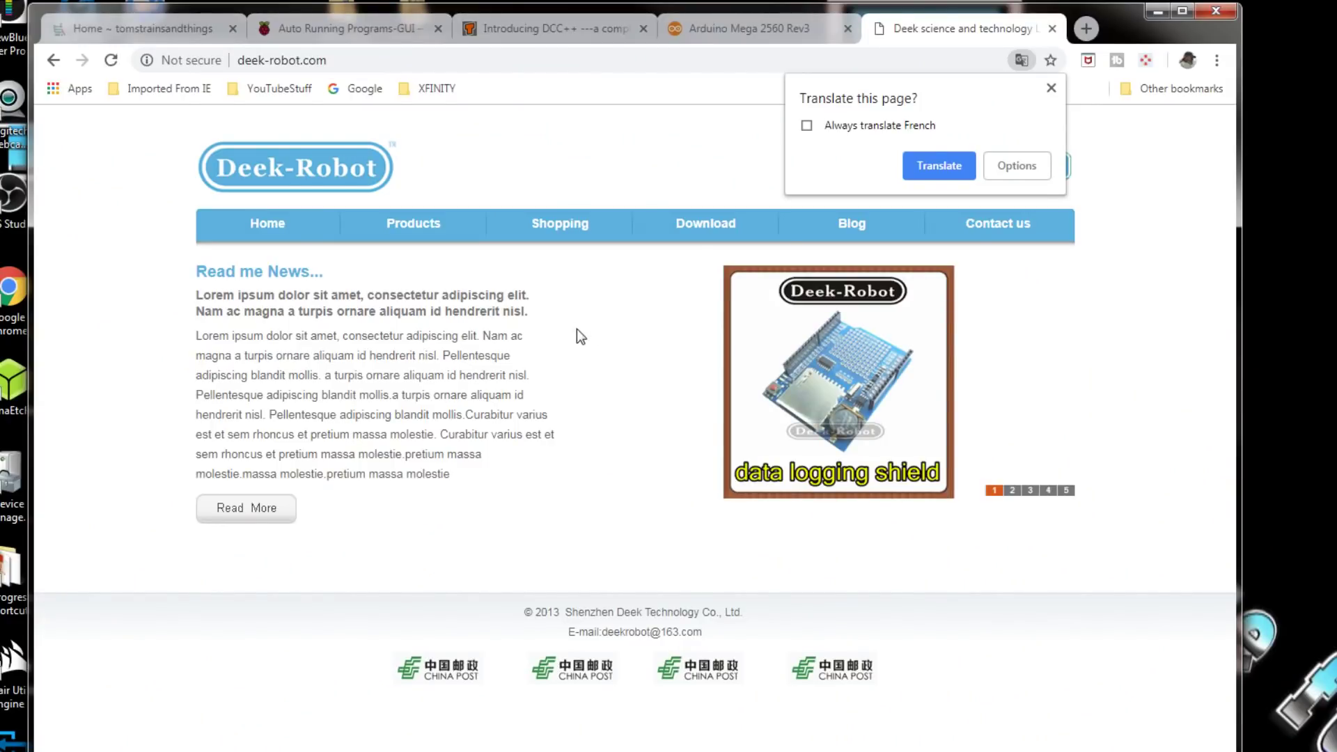
# - On the Deek-Robot website in the browser, view the Shields category of the product list
pyautogui.click(418, 224)
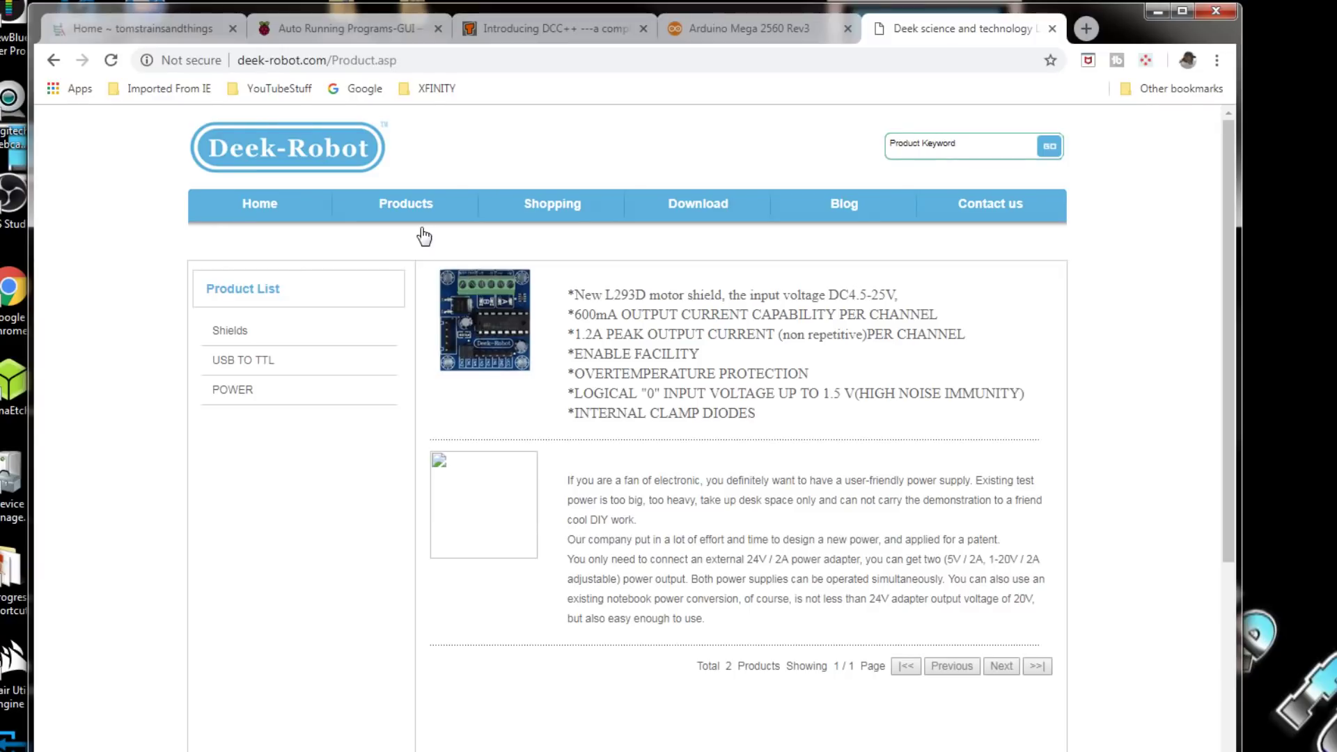
pyautogui.click(237, 338)
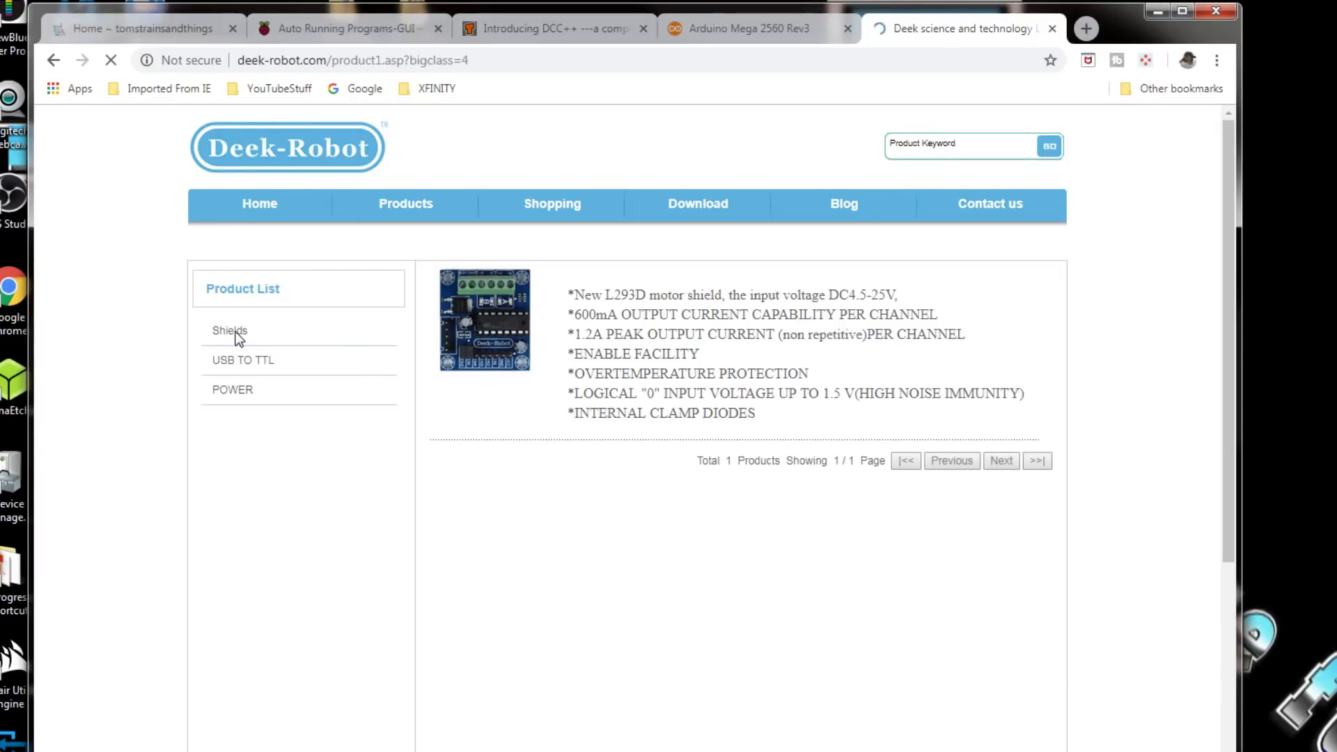